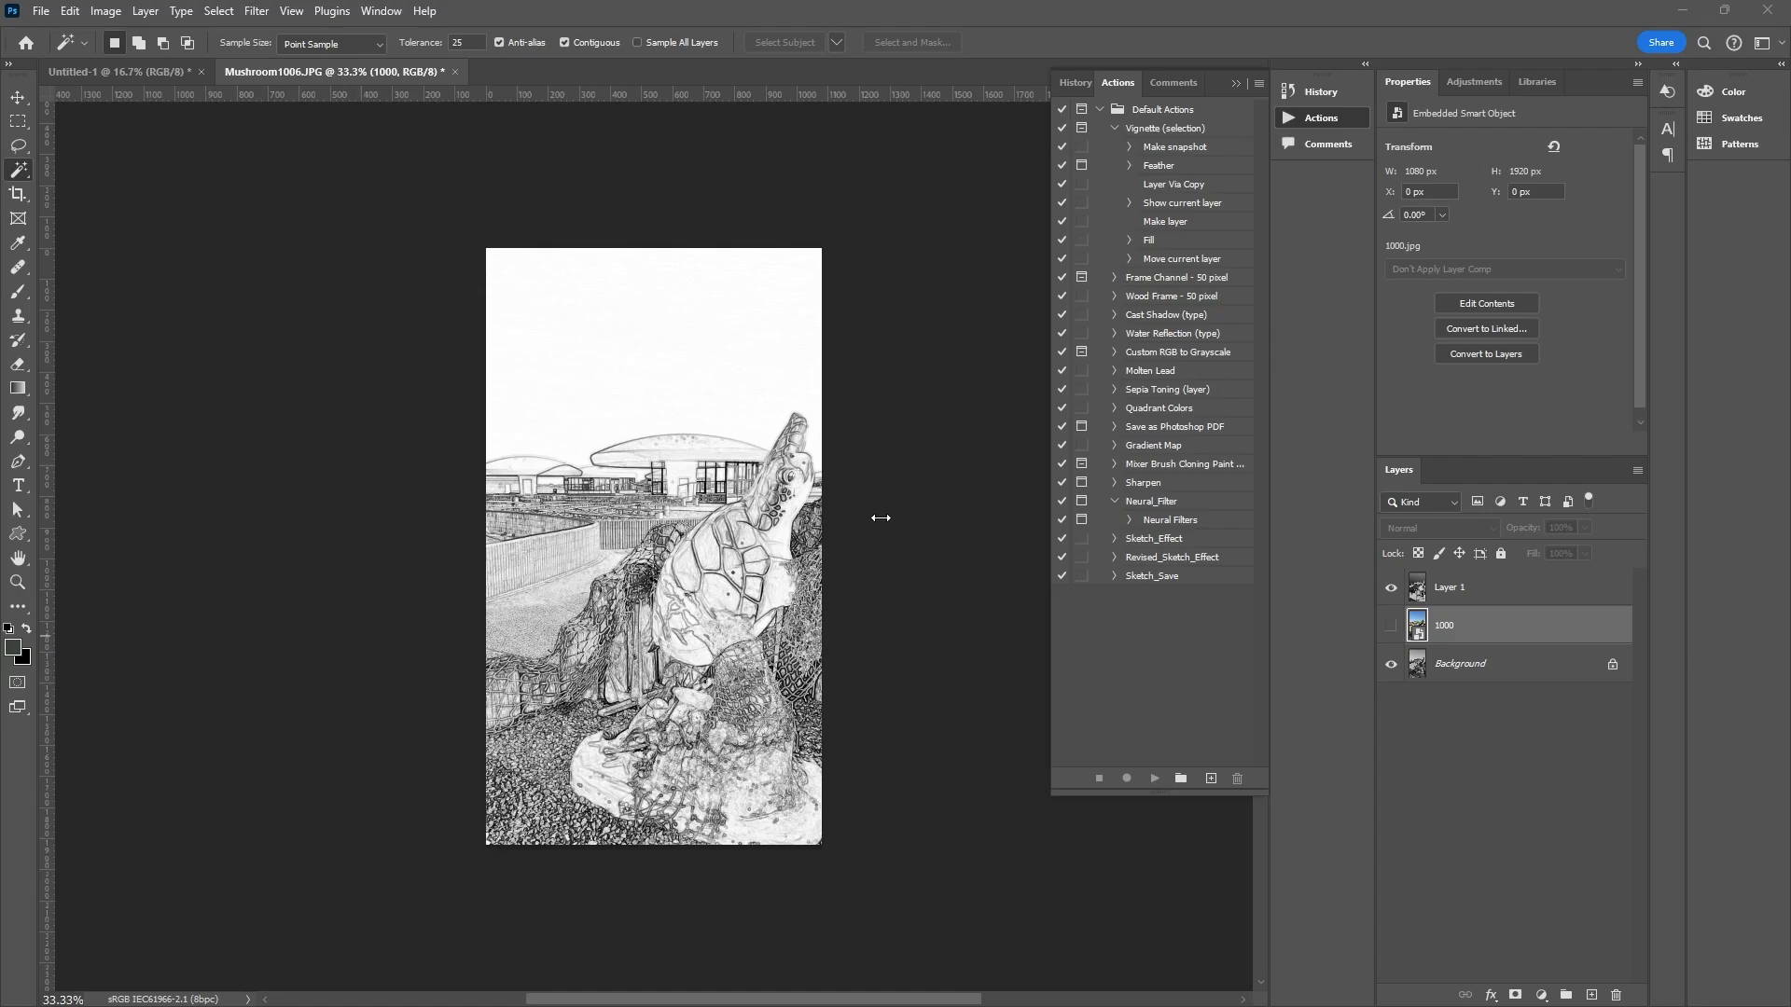
- Compare the pencil-sketch result with the original colour photo by toggling the visibility of Layer 1 and layer 1000
click(1392, 588)
click(1391, 627)
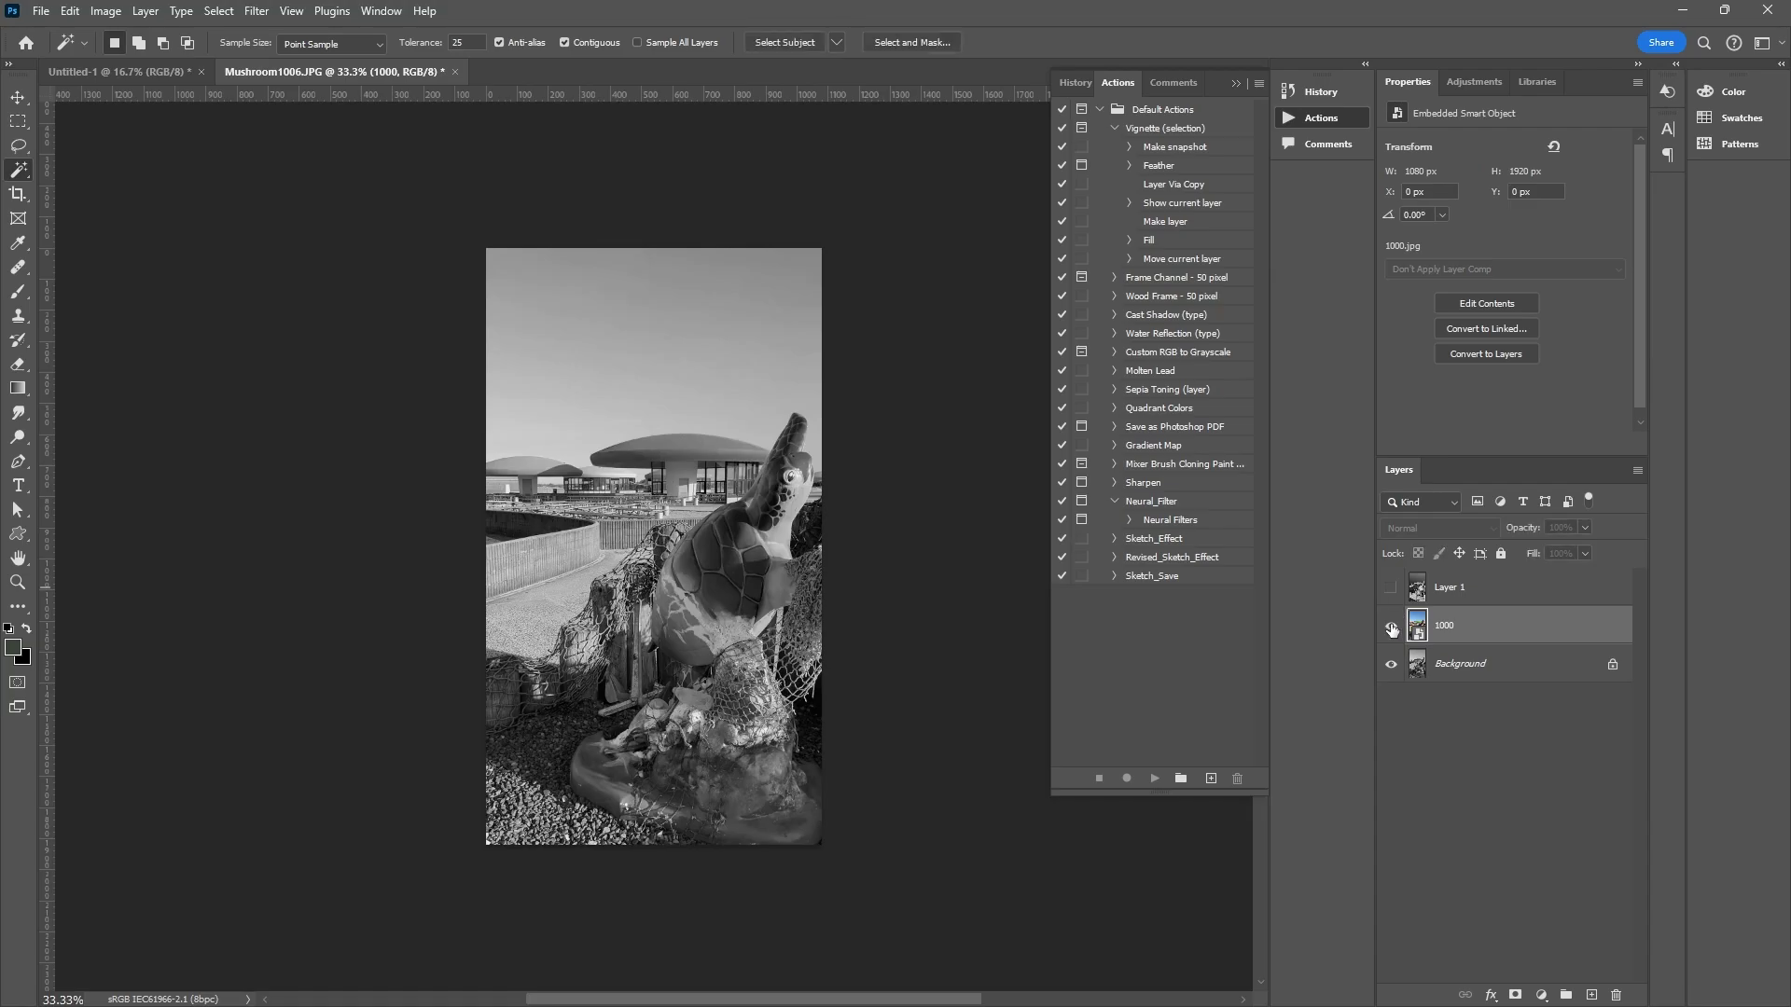
click(1391, 630)
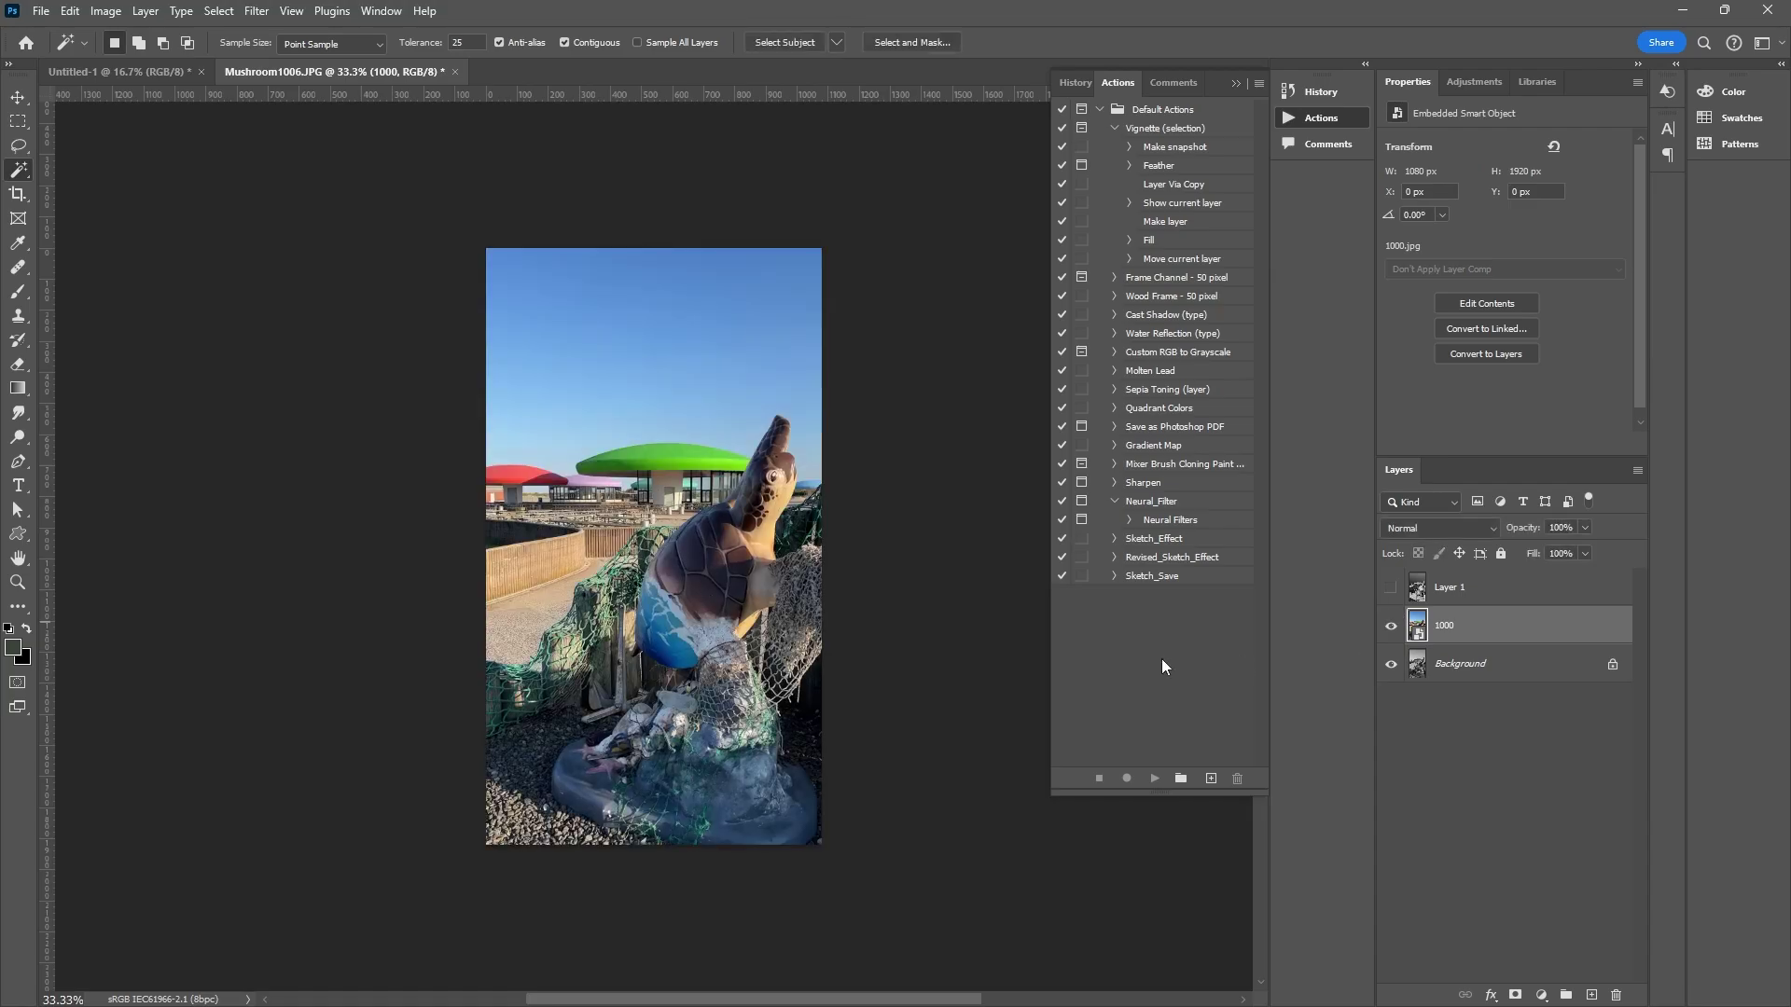
click(1391, 590)
click(1391, 627)
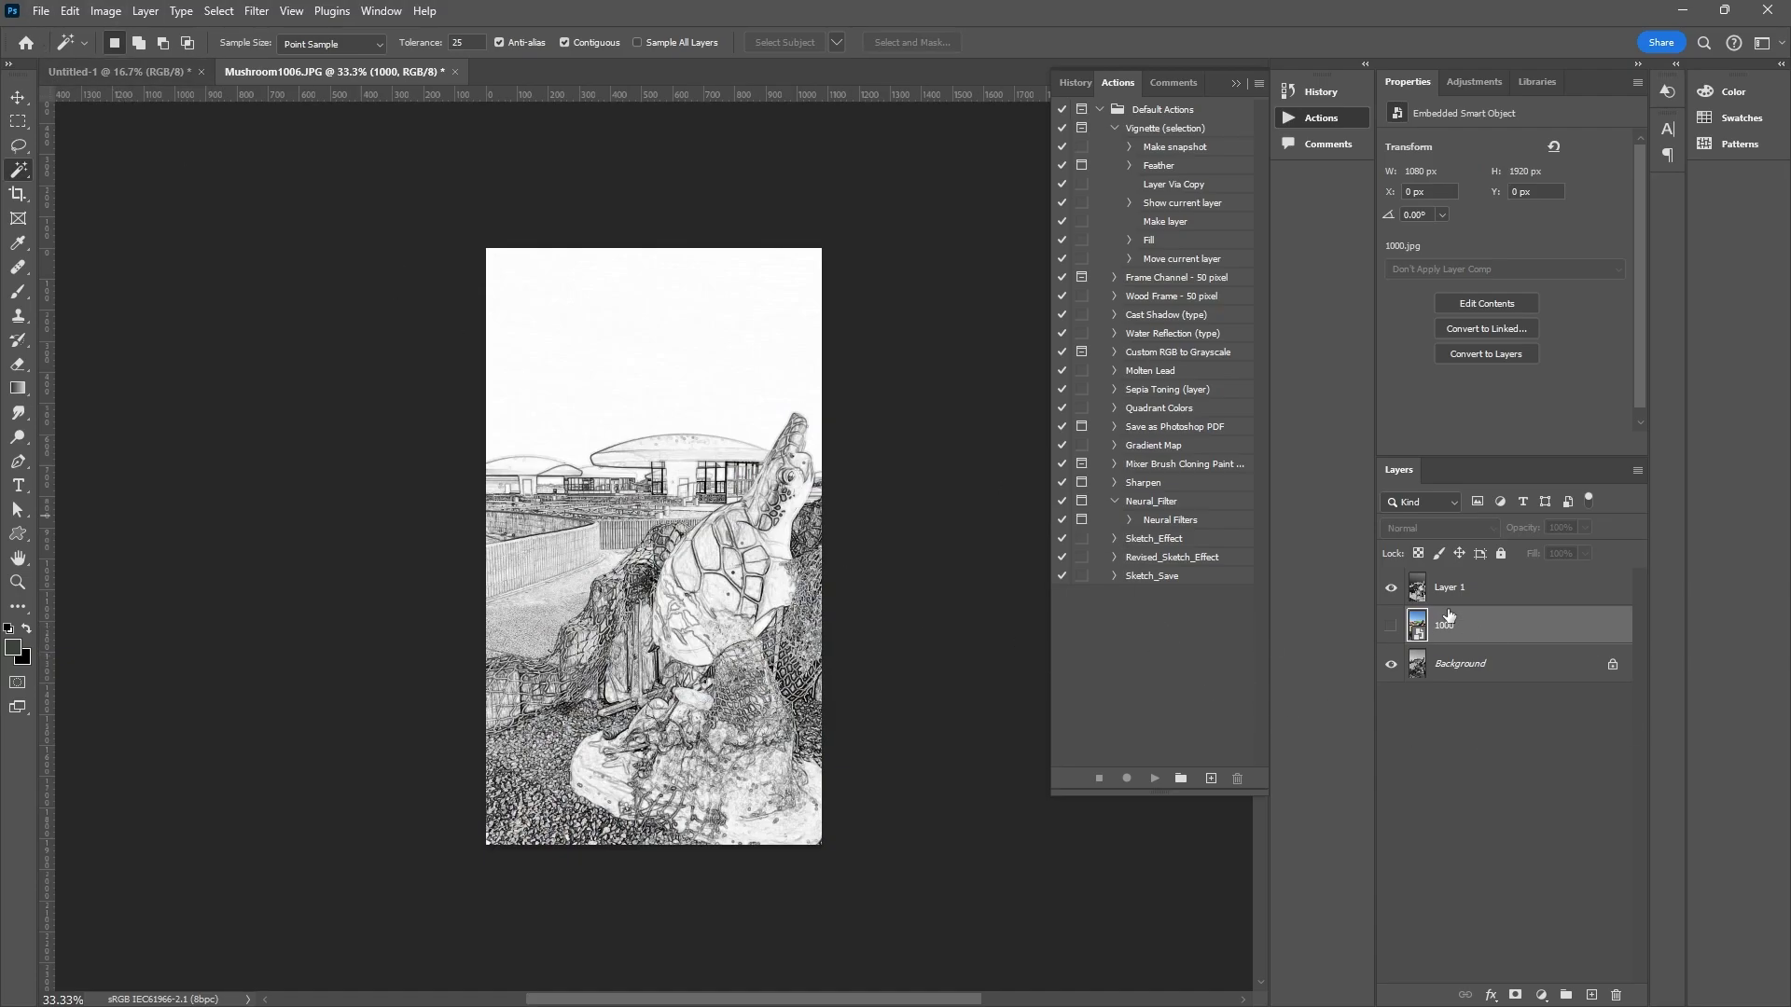
- Hide Layer 1, make the 1000 photo layer visible, and delete Layer 1
click(1390, 590)
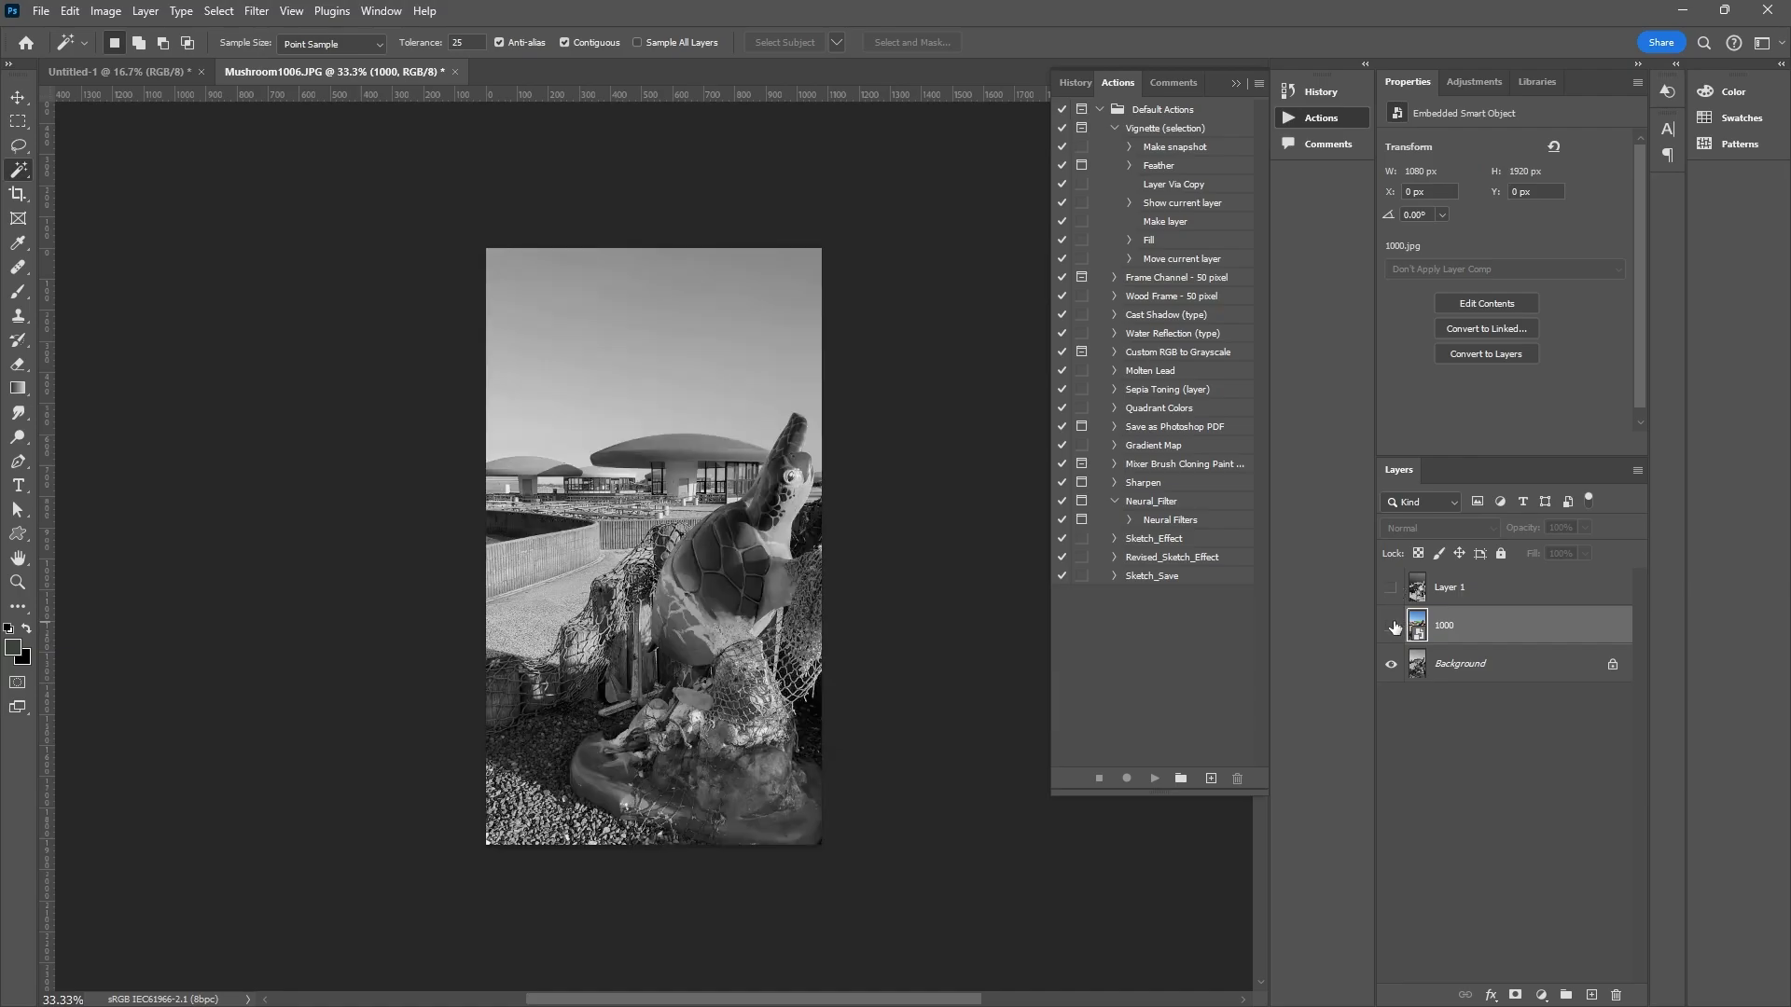
click(1392, 627)
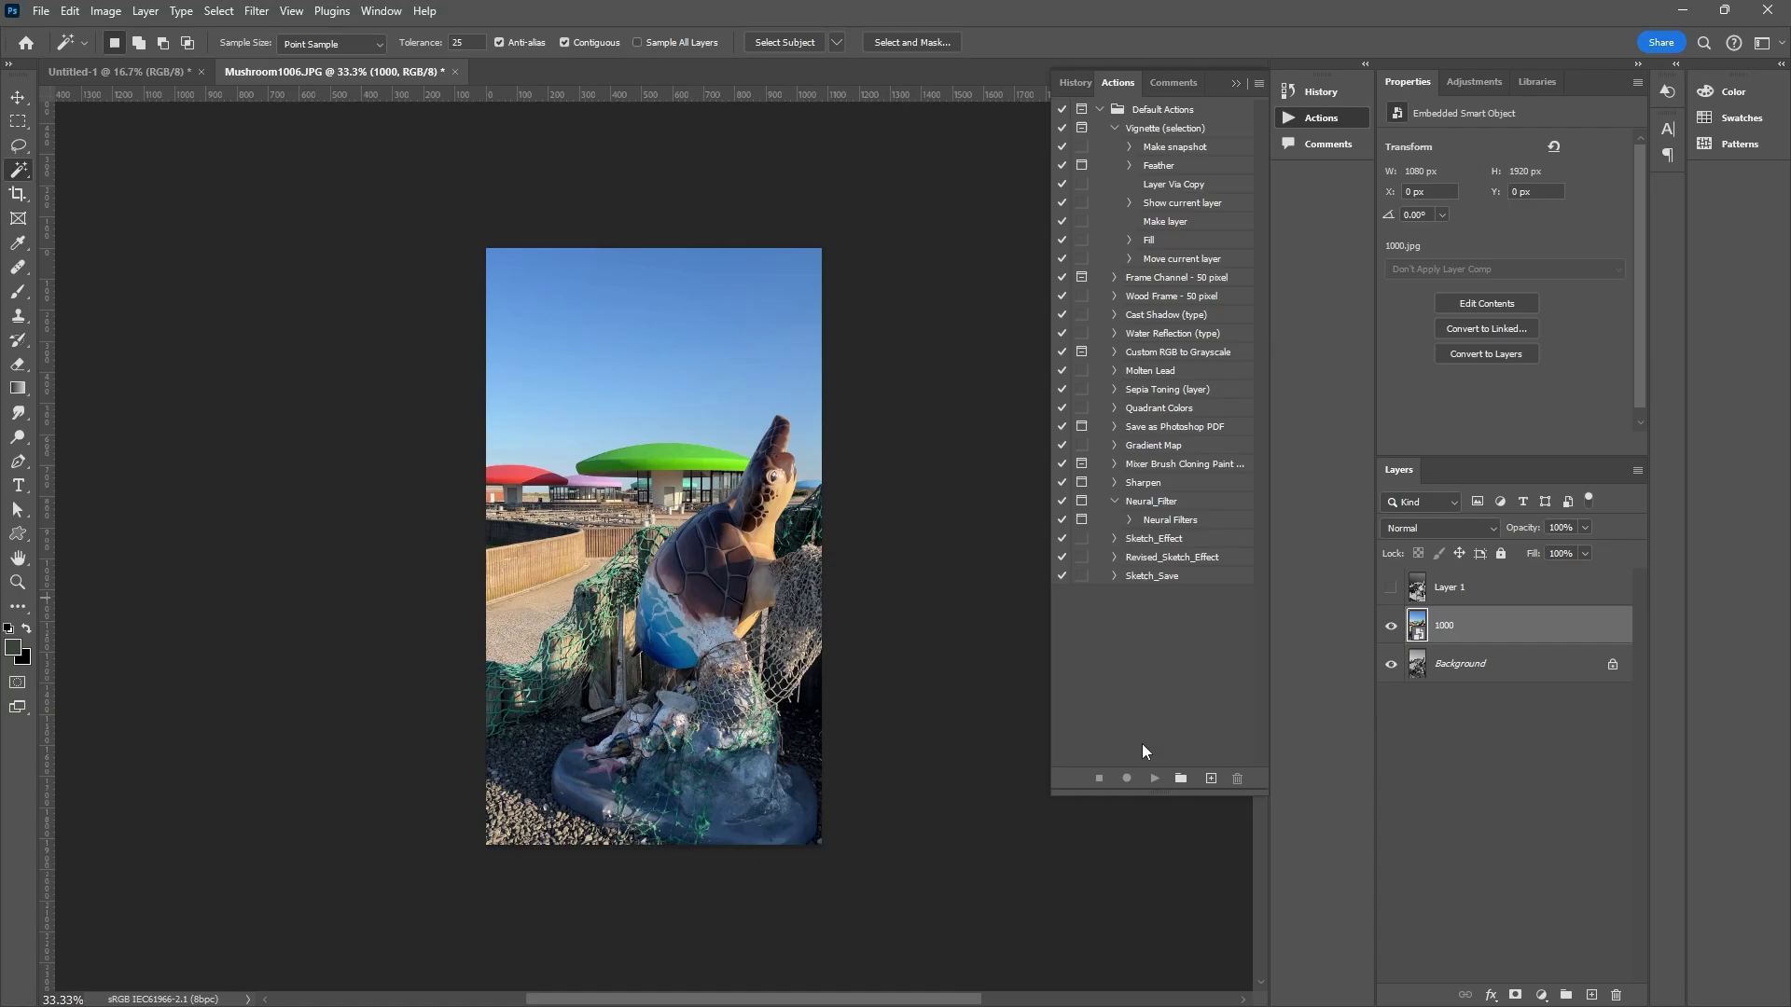
click(1444, 590)
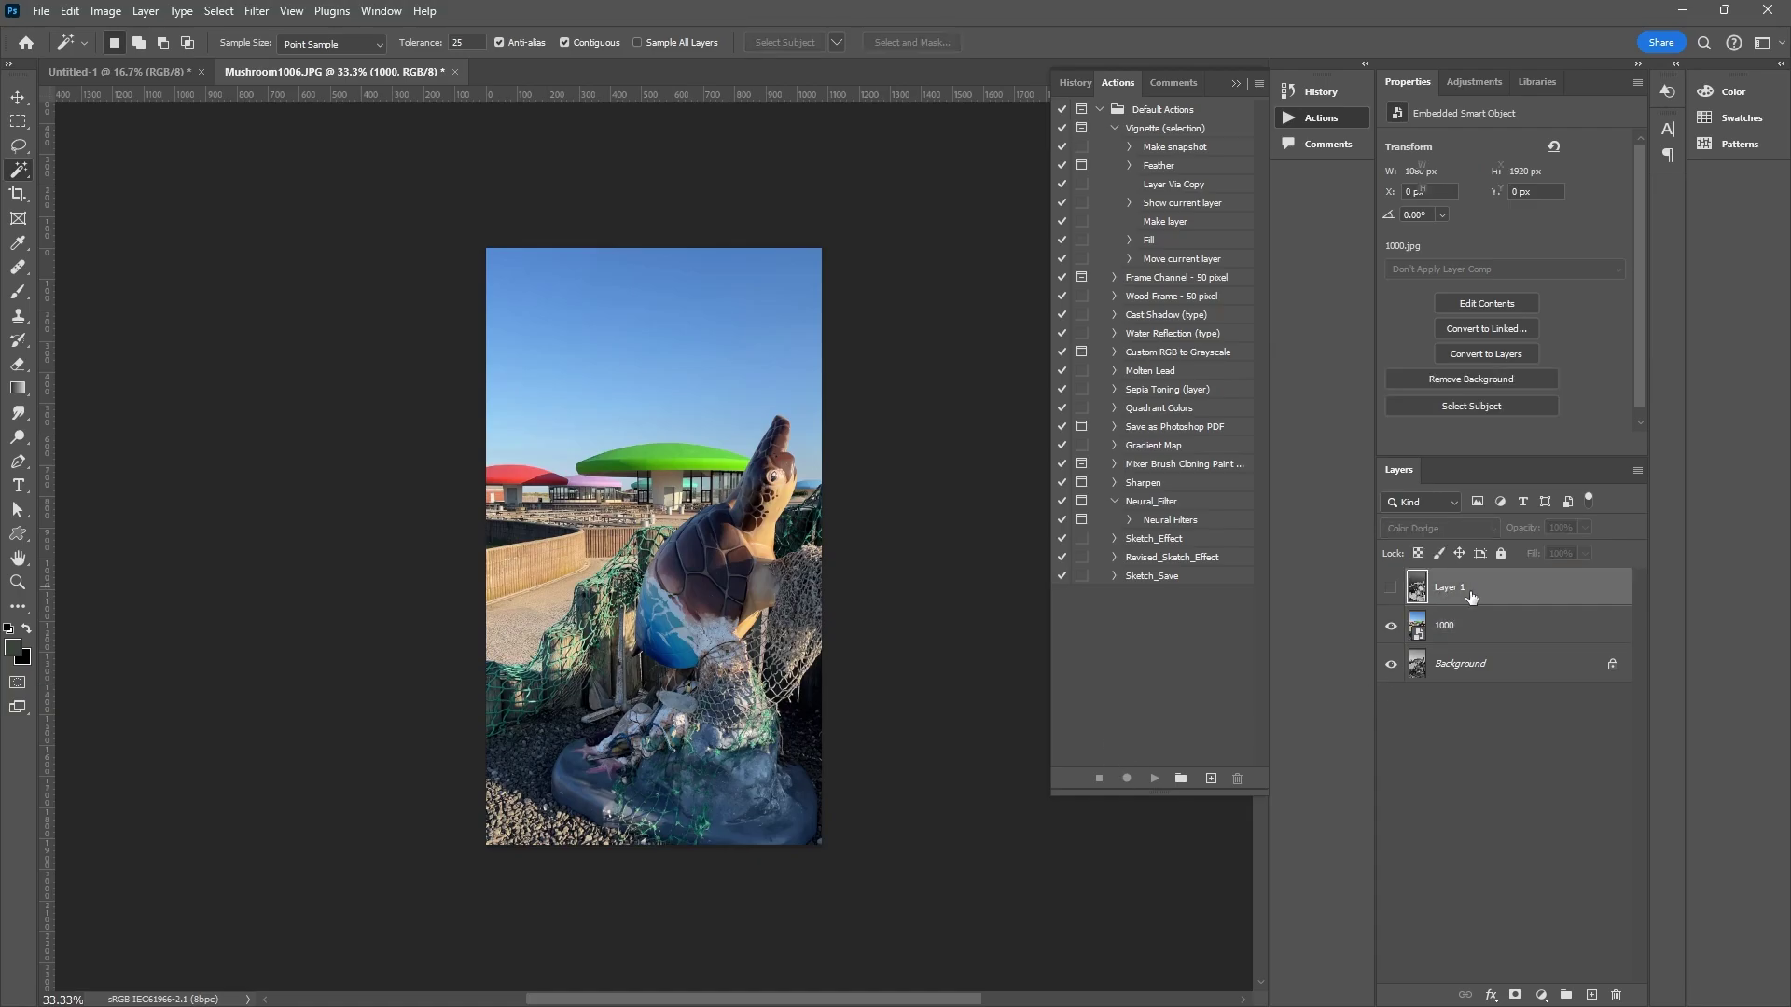
key(Delete)
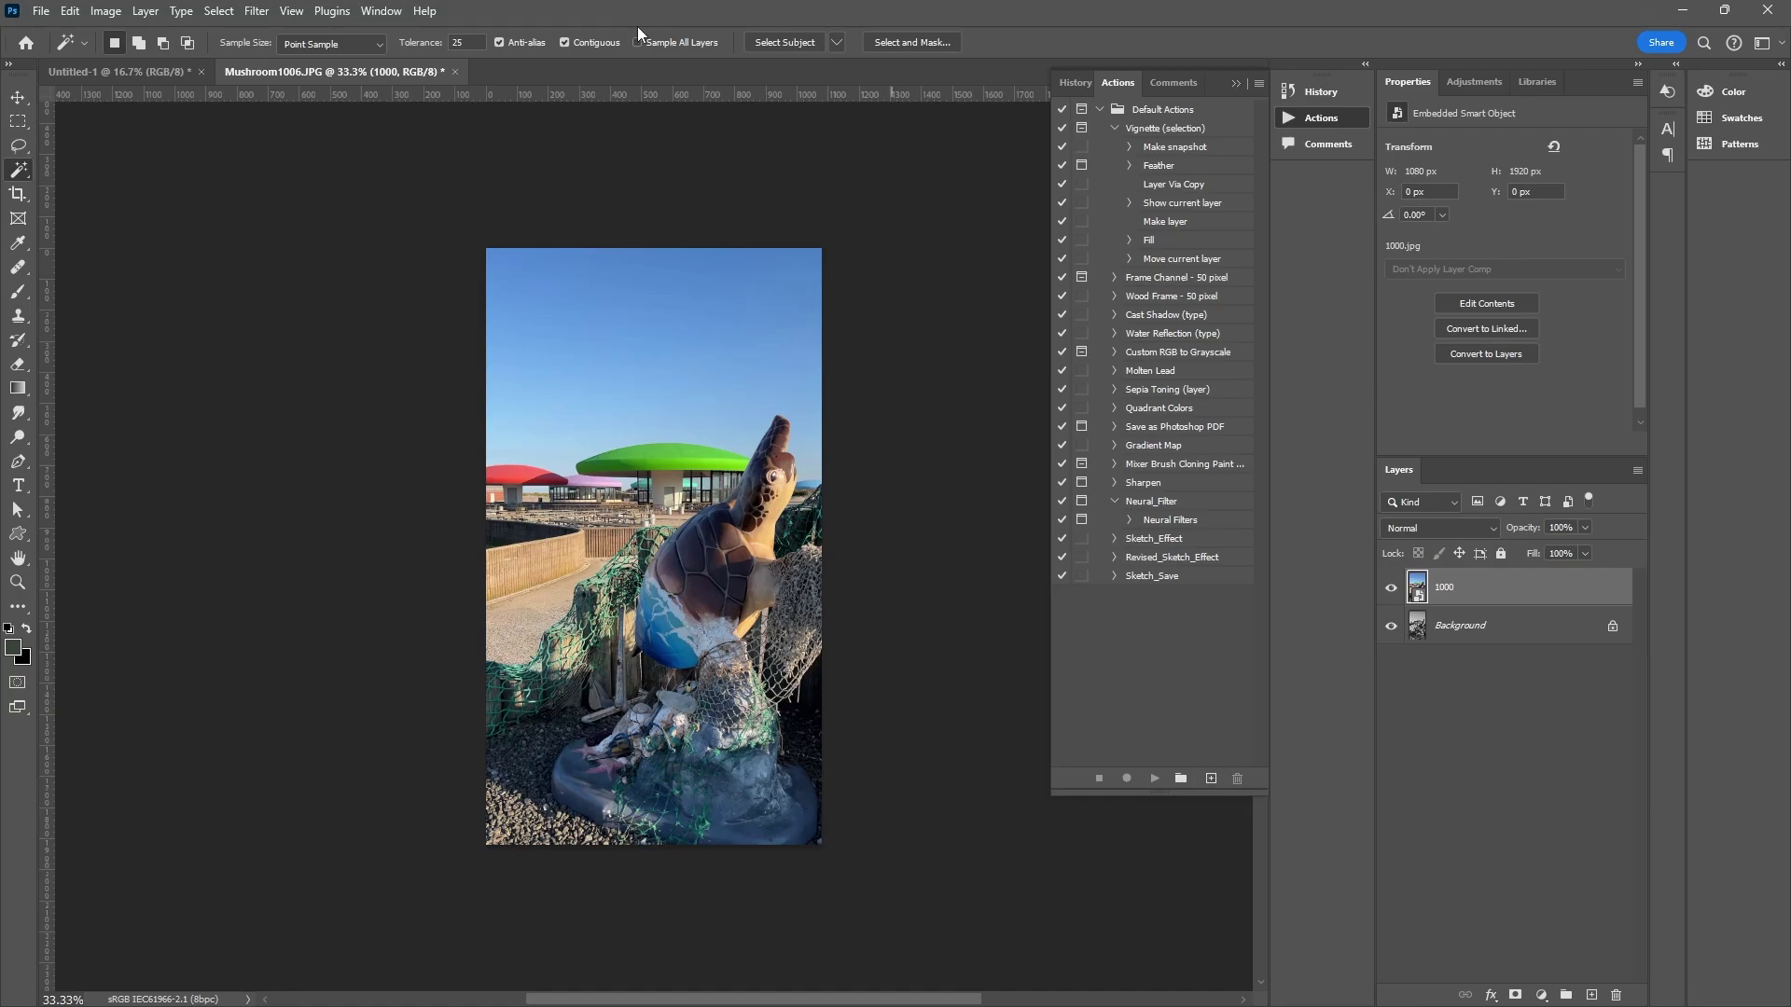
- Create a new action named Sketch_Save_Tut in the Default Actions set and start recording it
click(388, 9)
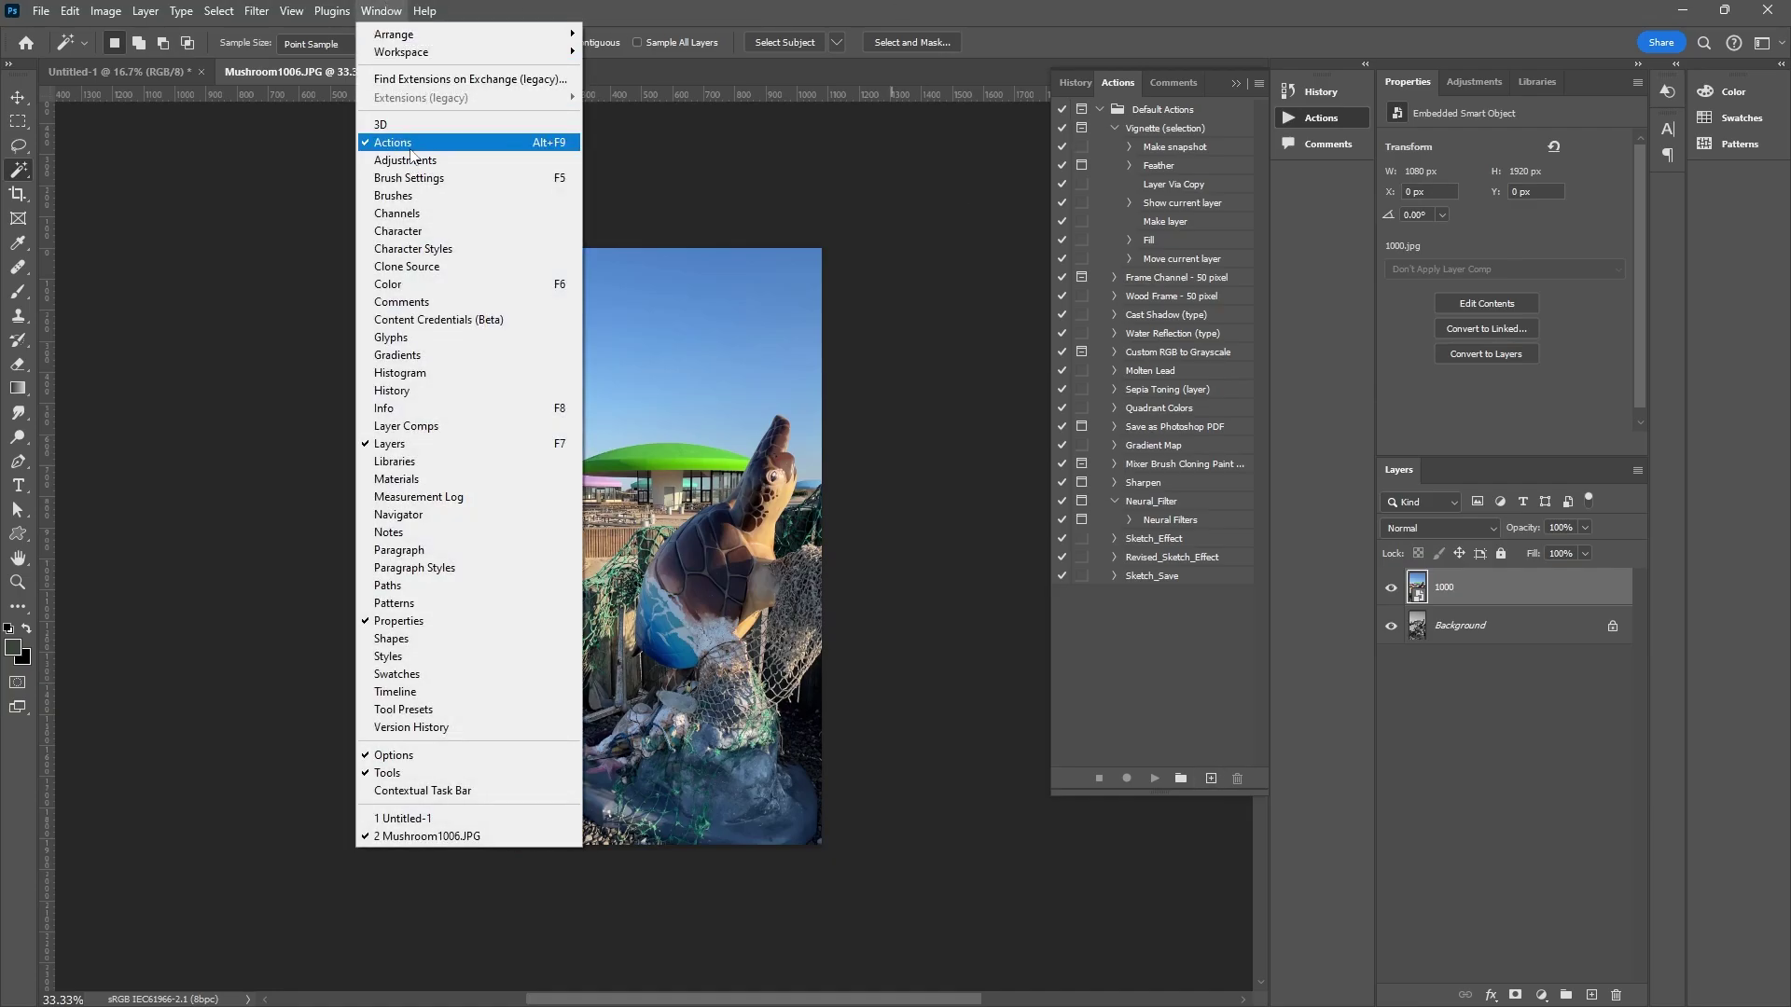
click(1217, 704)
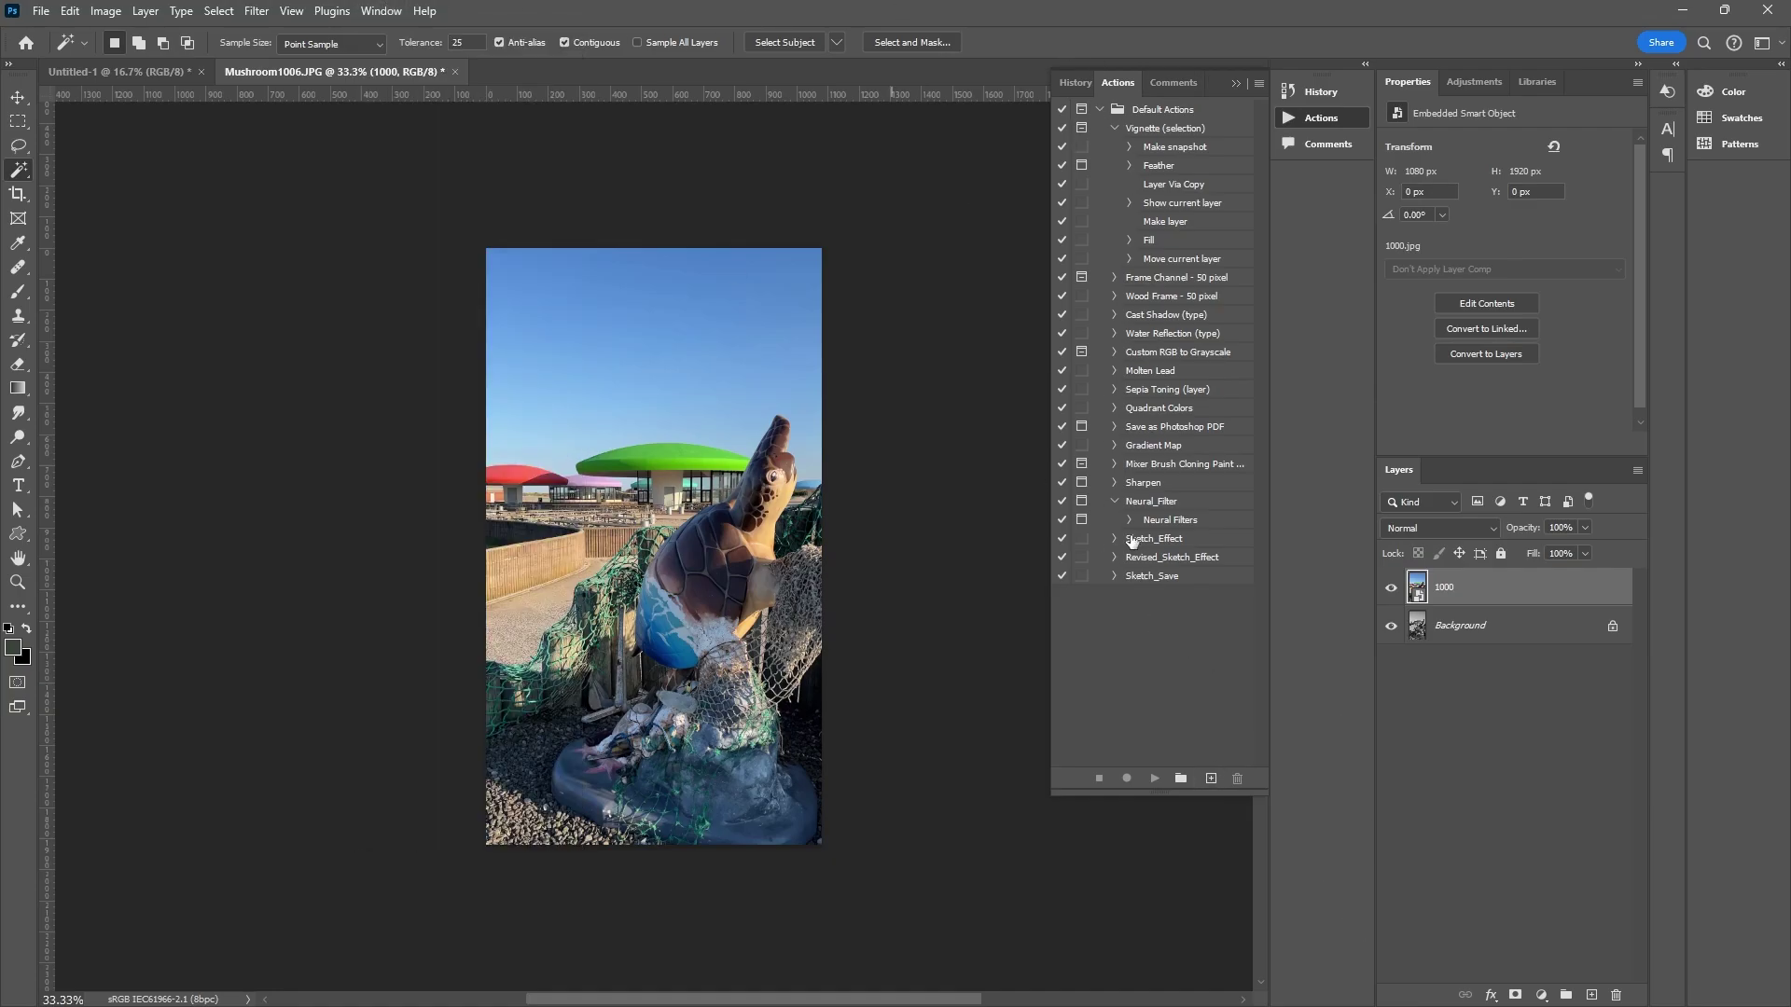
click(1210, 782)
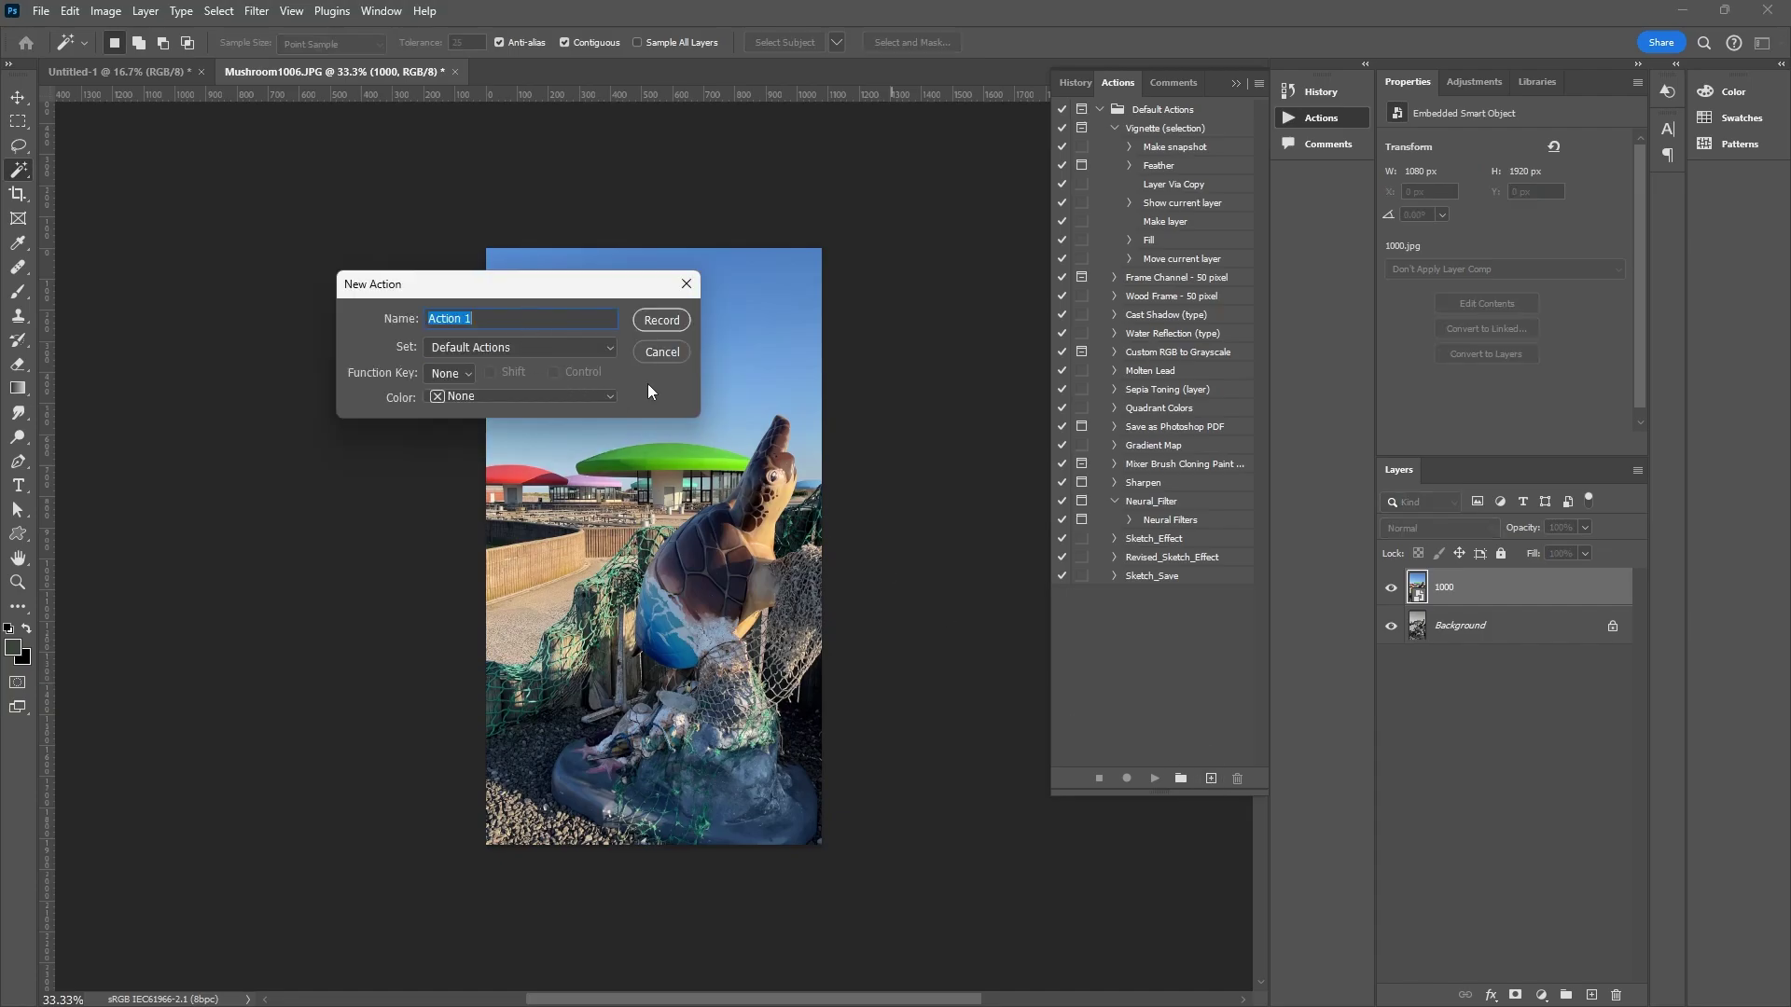
text(Sketch_Save_Tut)
key(Return)
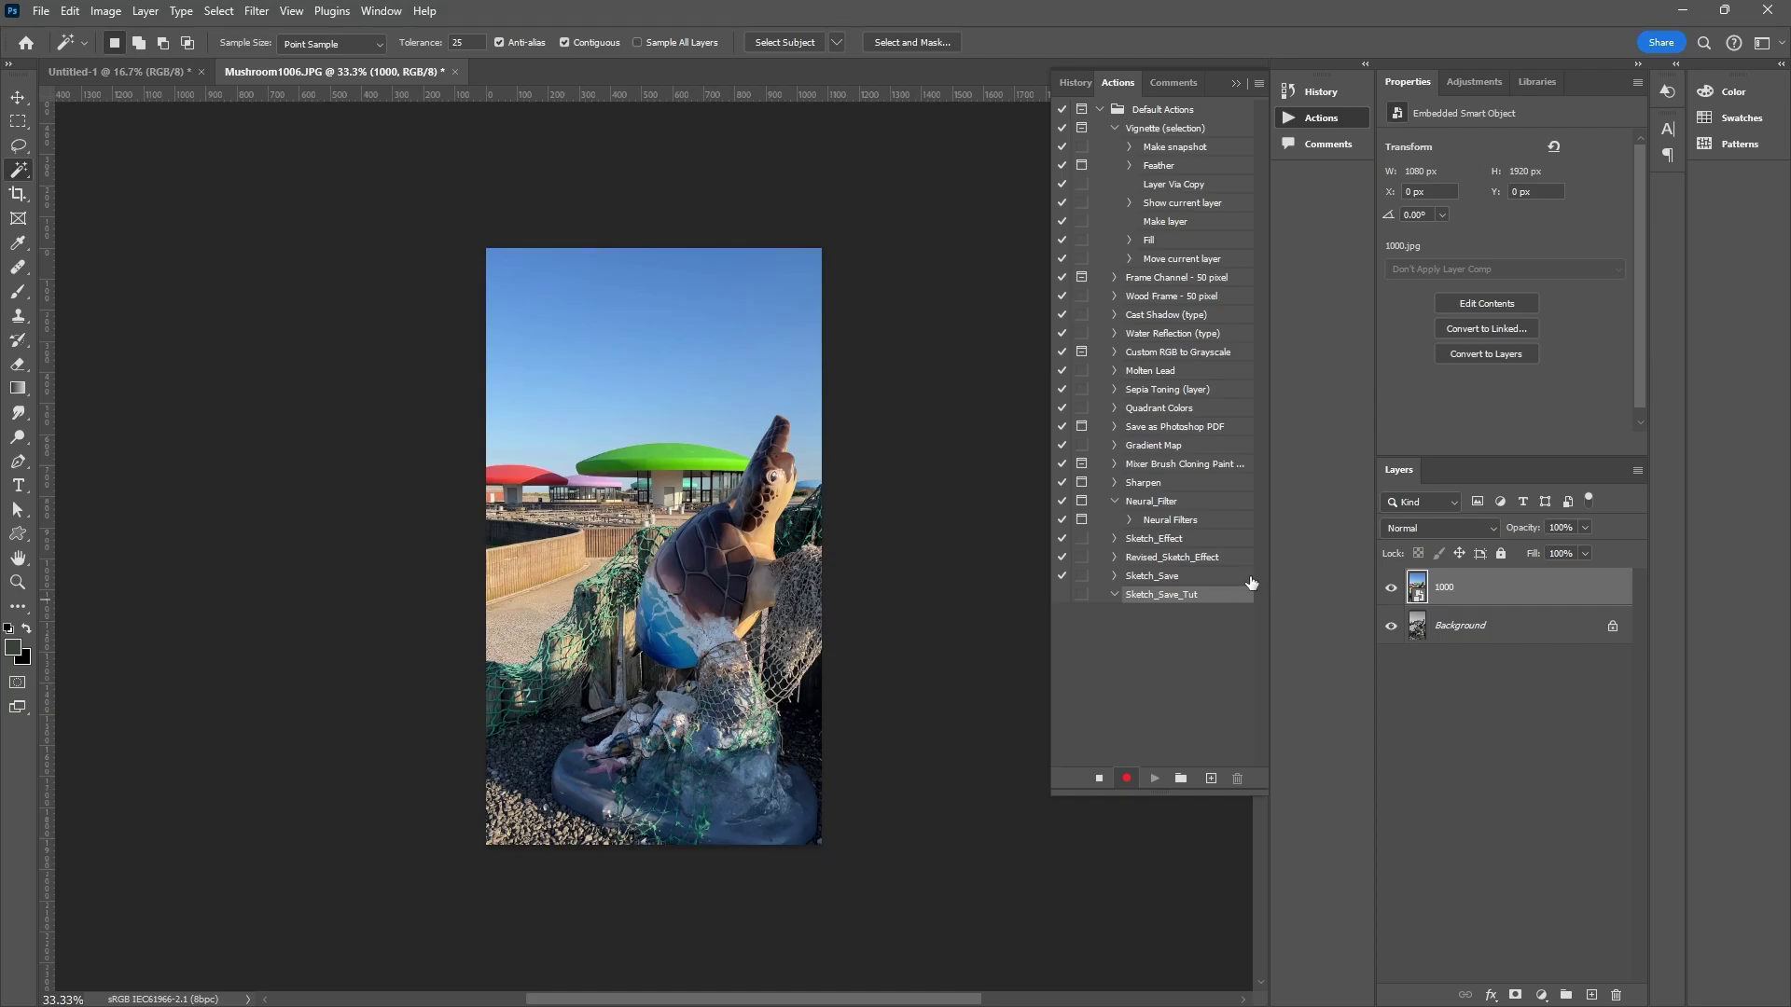
- Rasterize the 1000 smart object layer and desaturate it
right_click(1461, 586)
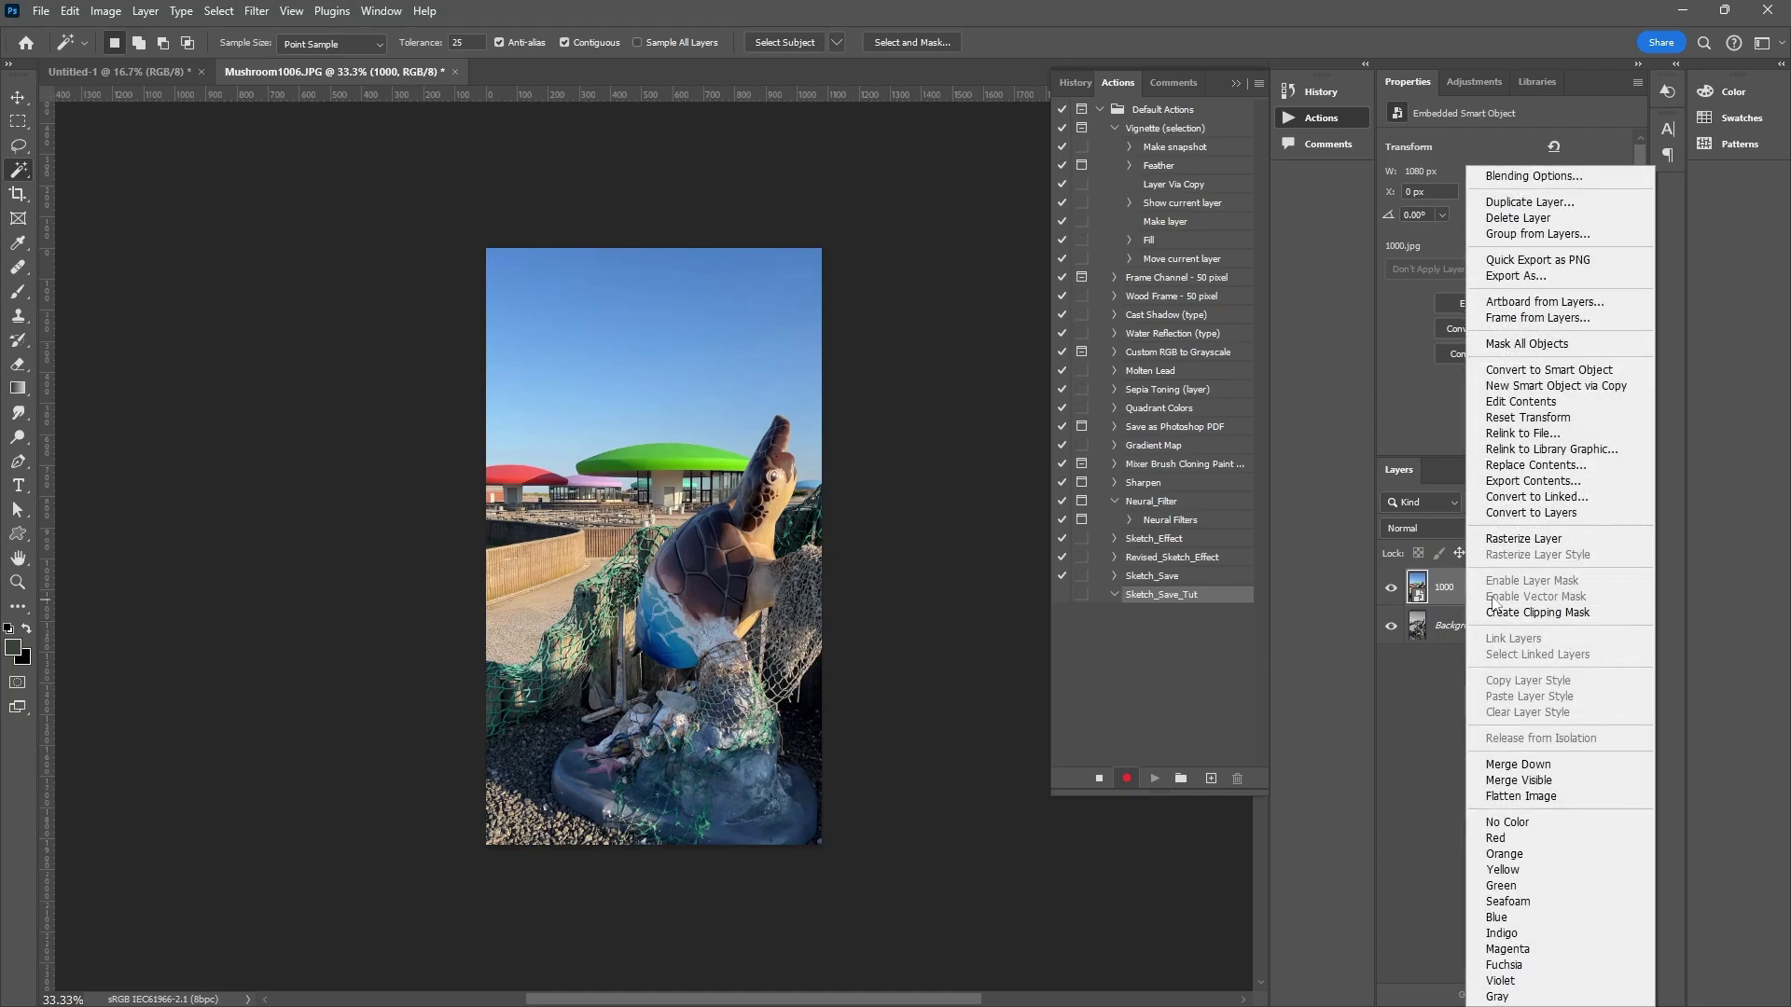
click(1513, 541)
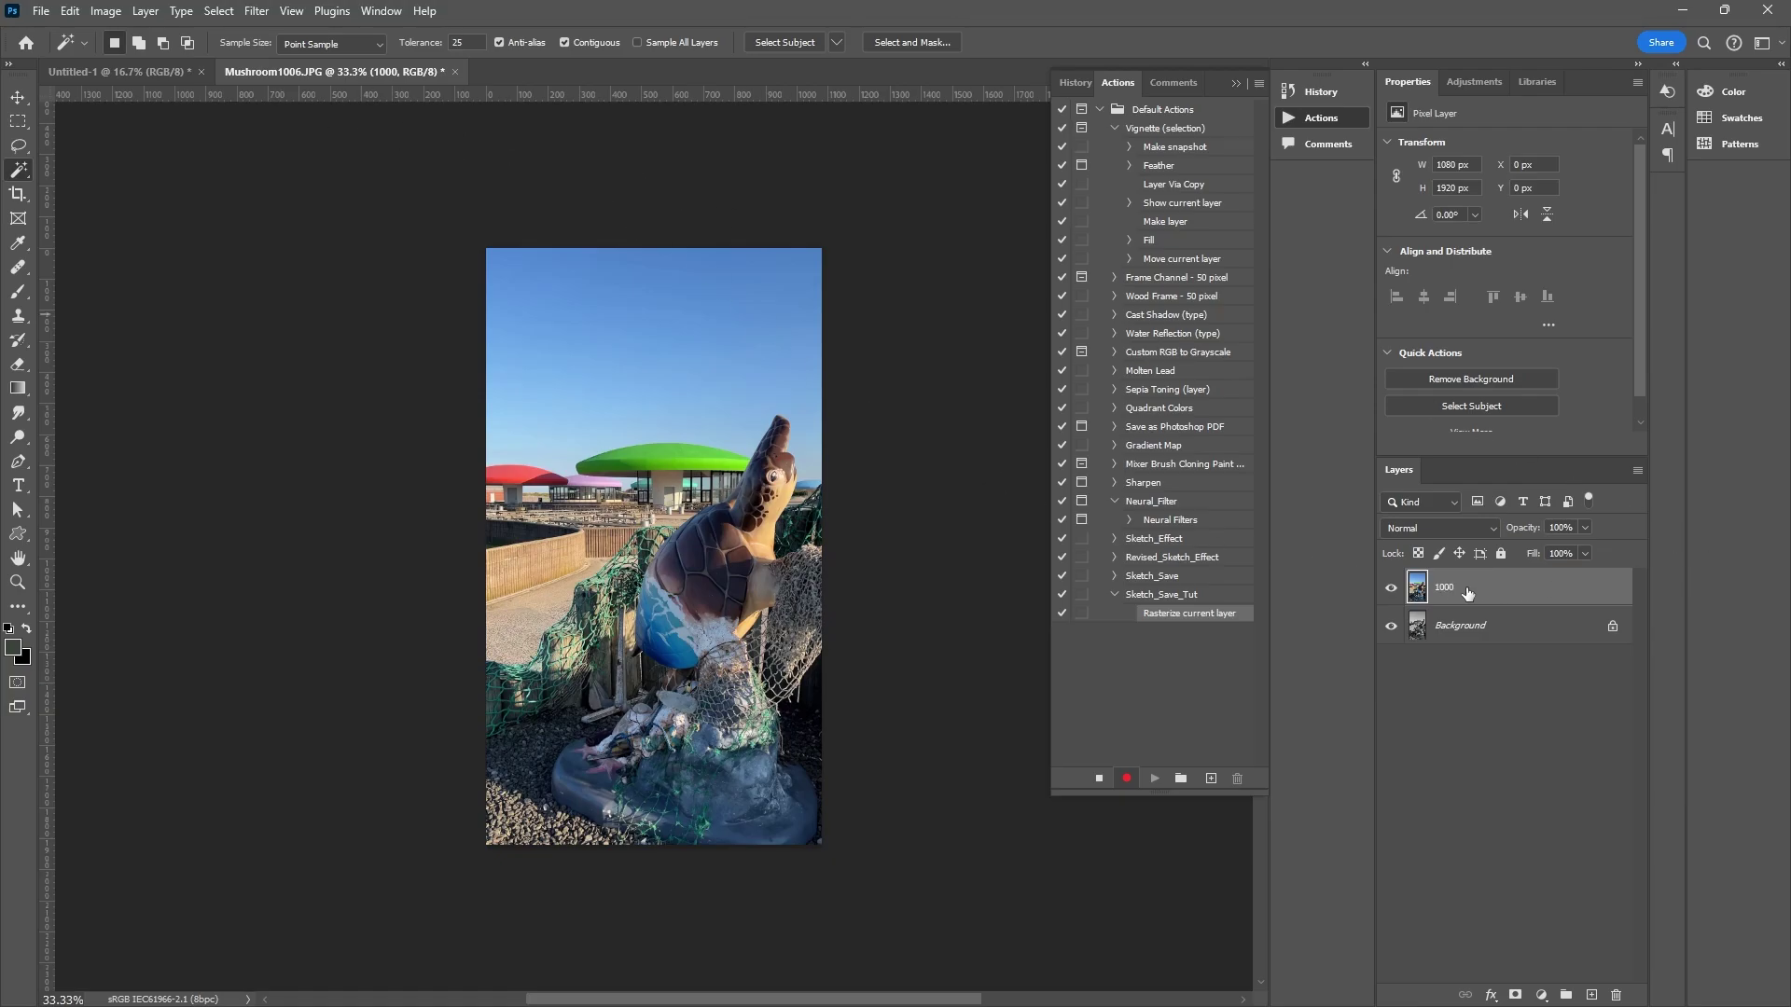
click(97, 13)
mouse_move(140, 61)
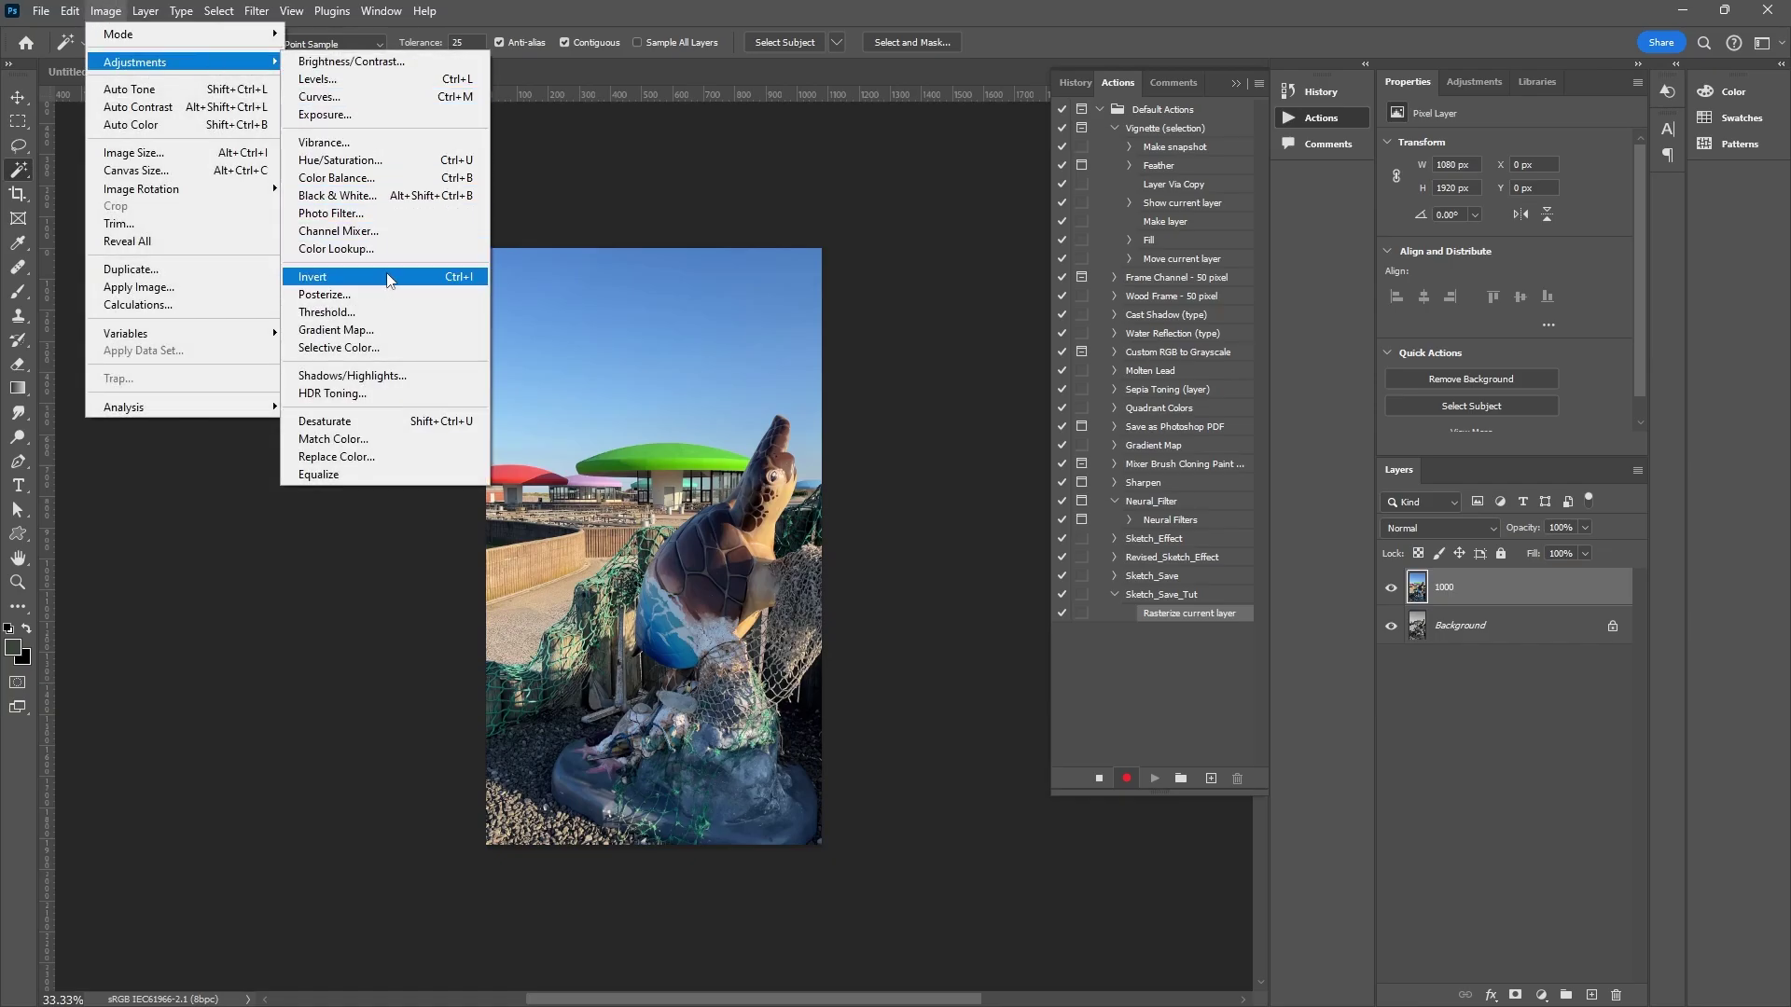
click(411, 422)
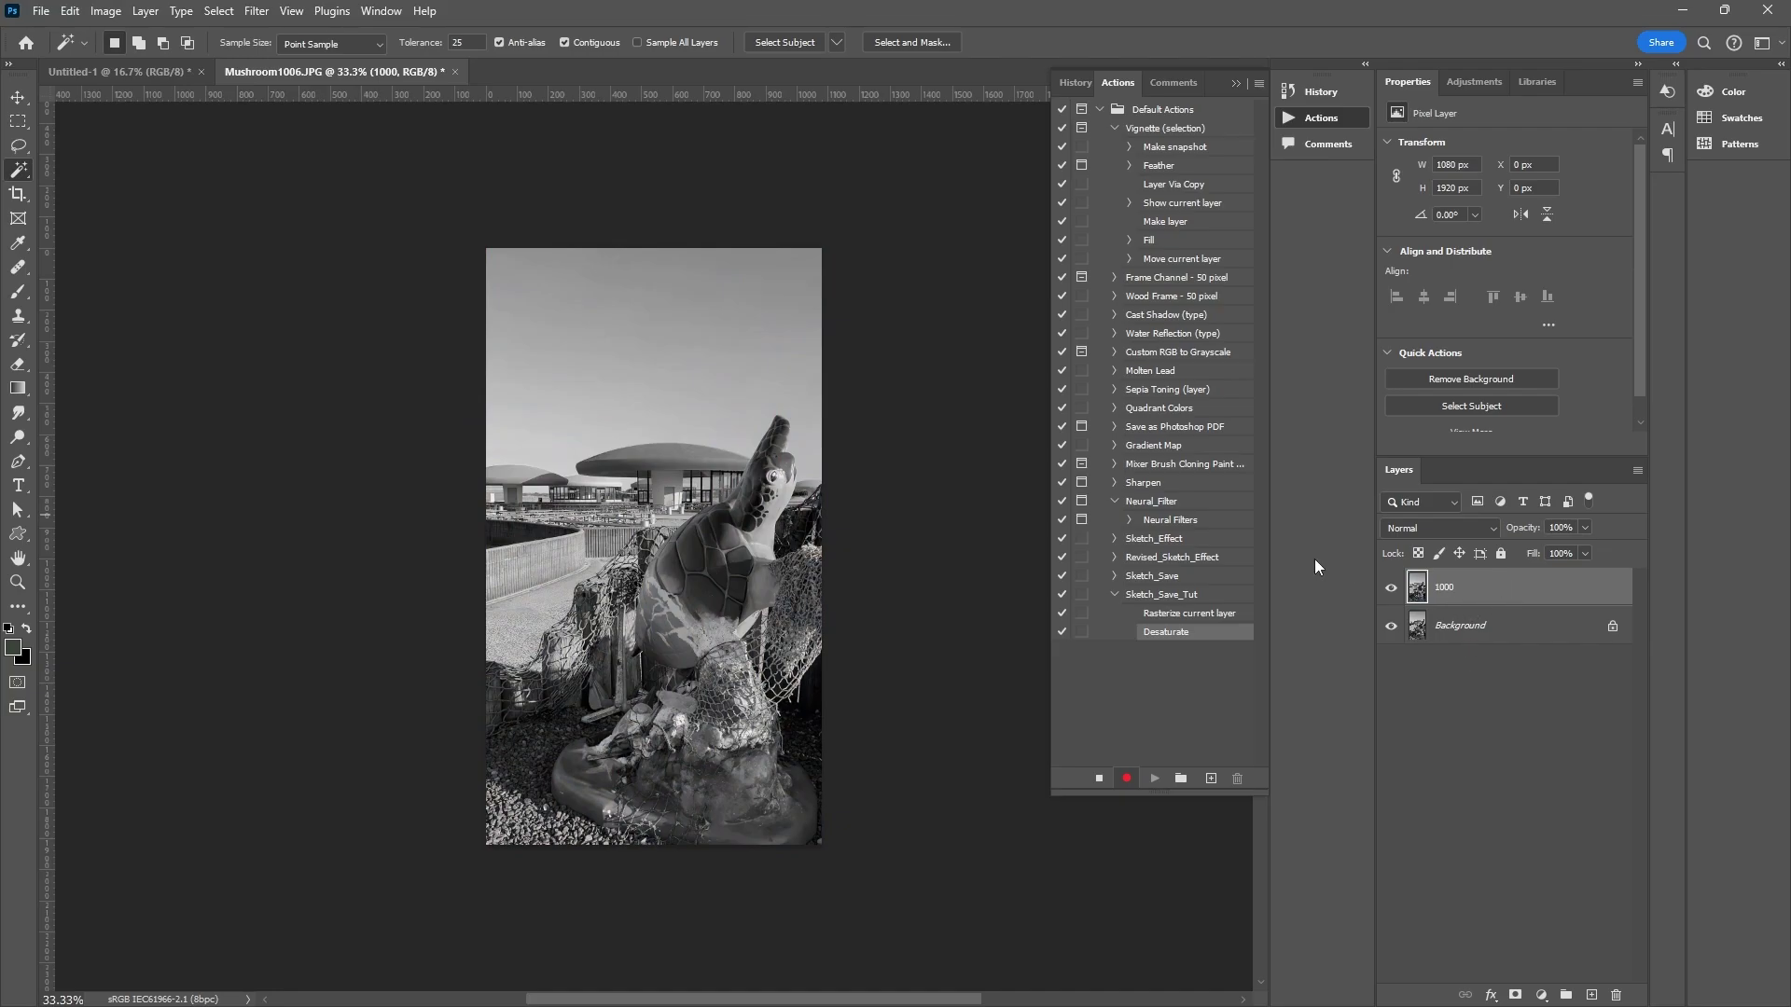
- Duplicate the desaturated 1000 layer and invert the colours of the copy
key(ctrl+j)
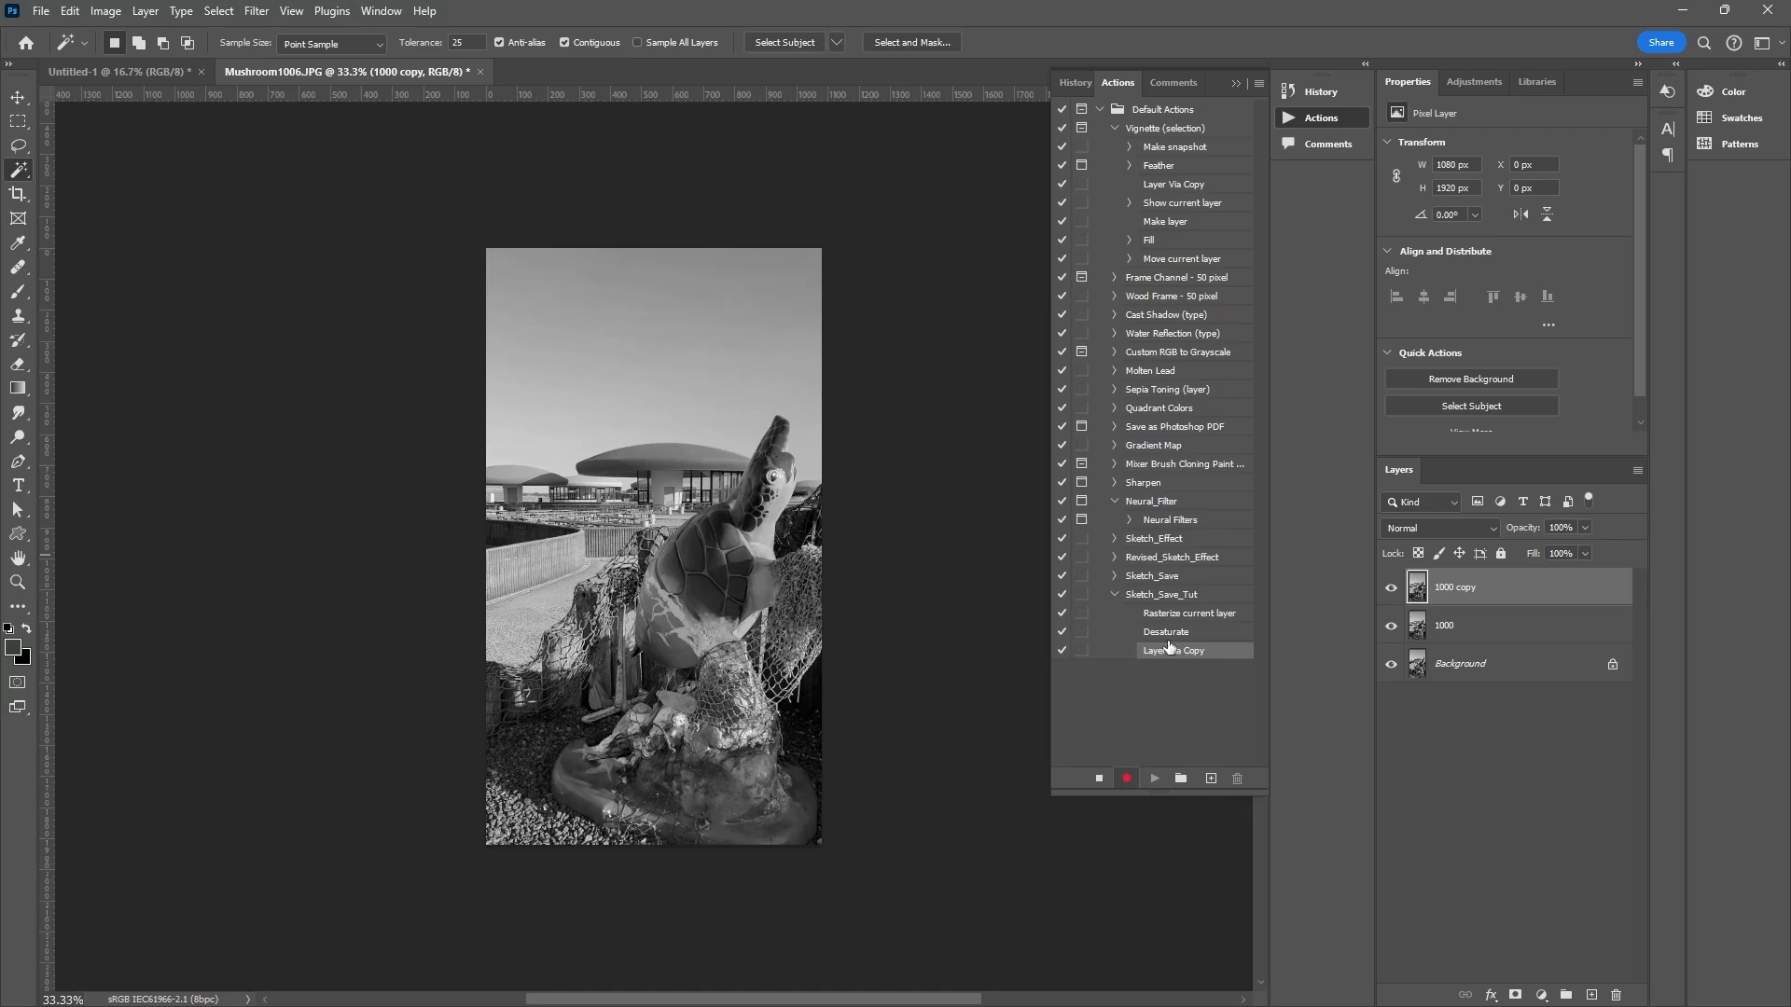
click(105, 11)
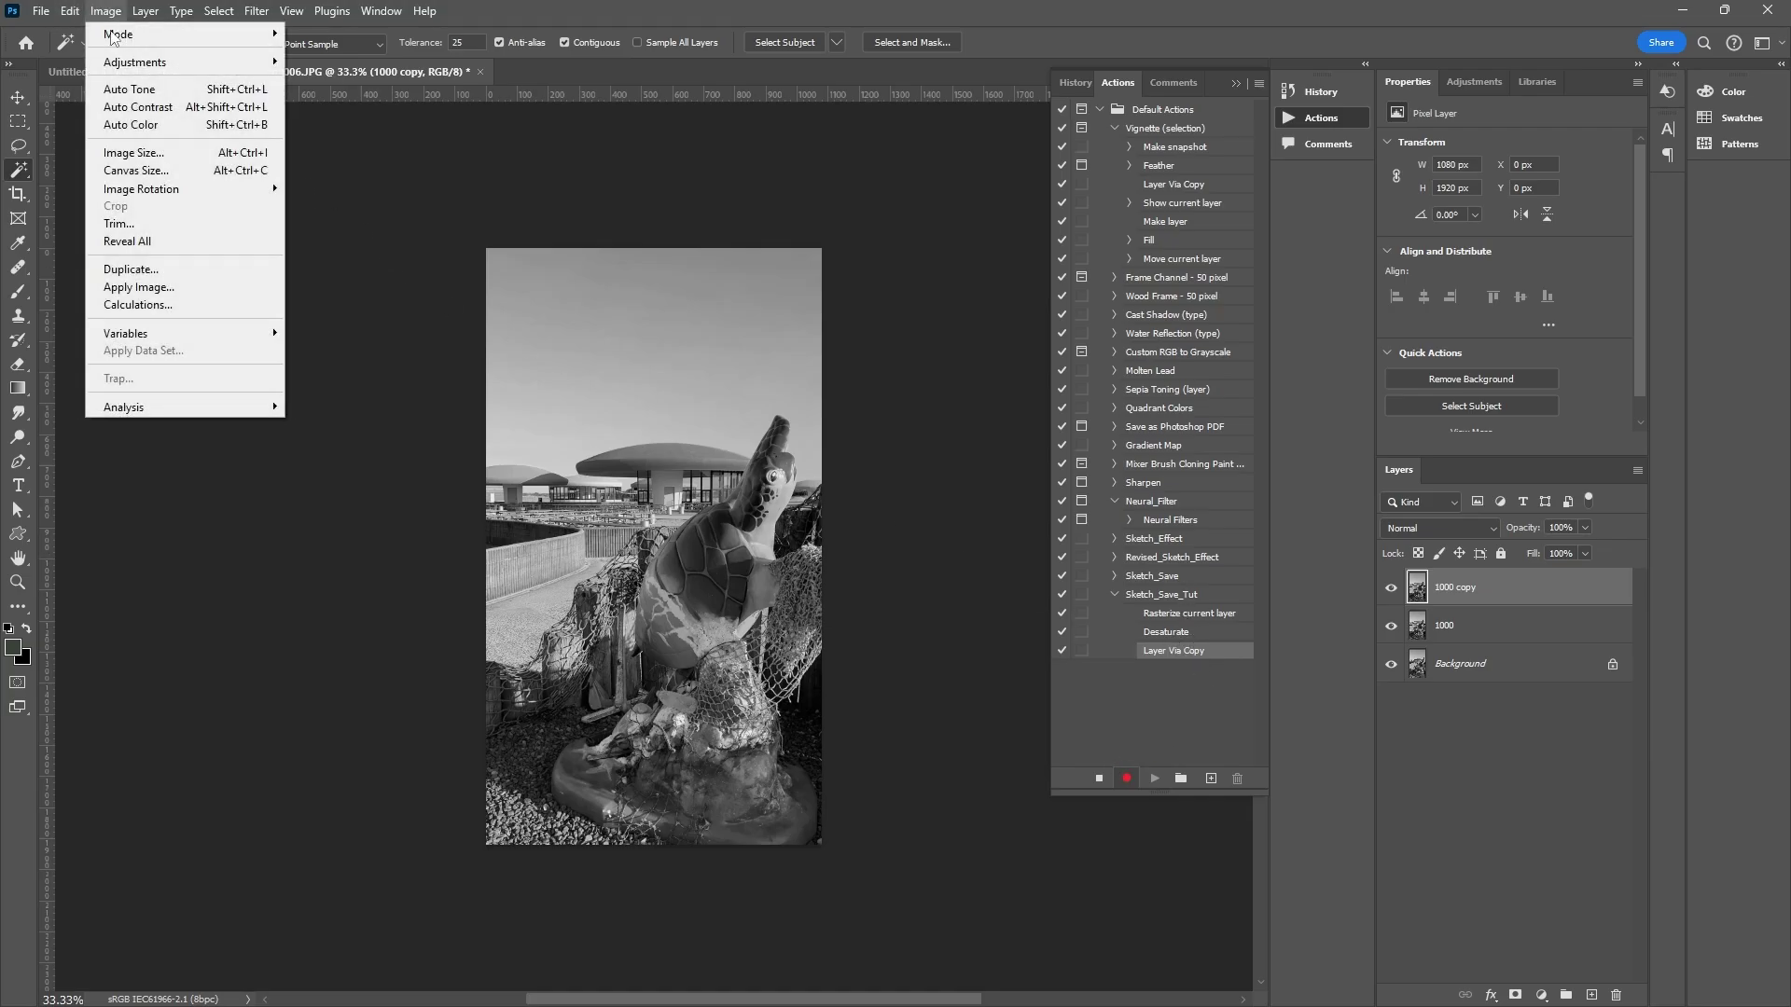
mouse_move(135, 62)
click(402, 276)
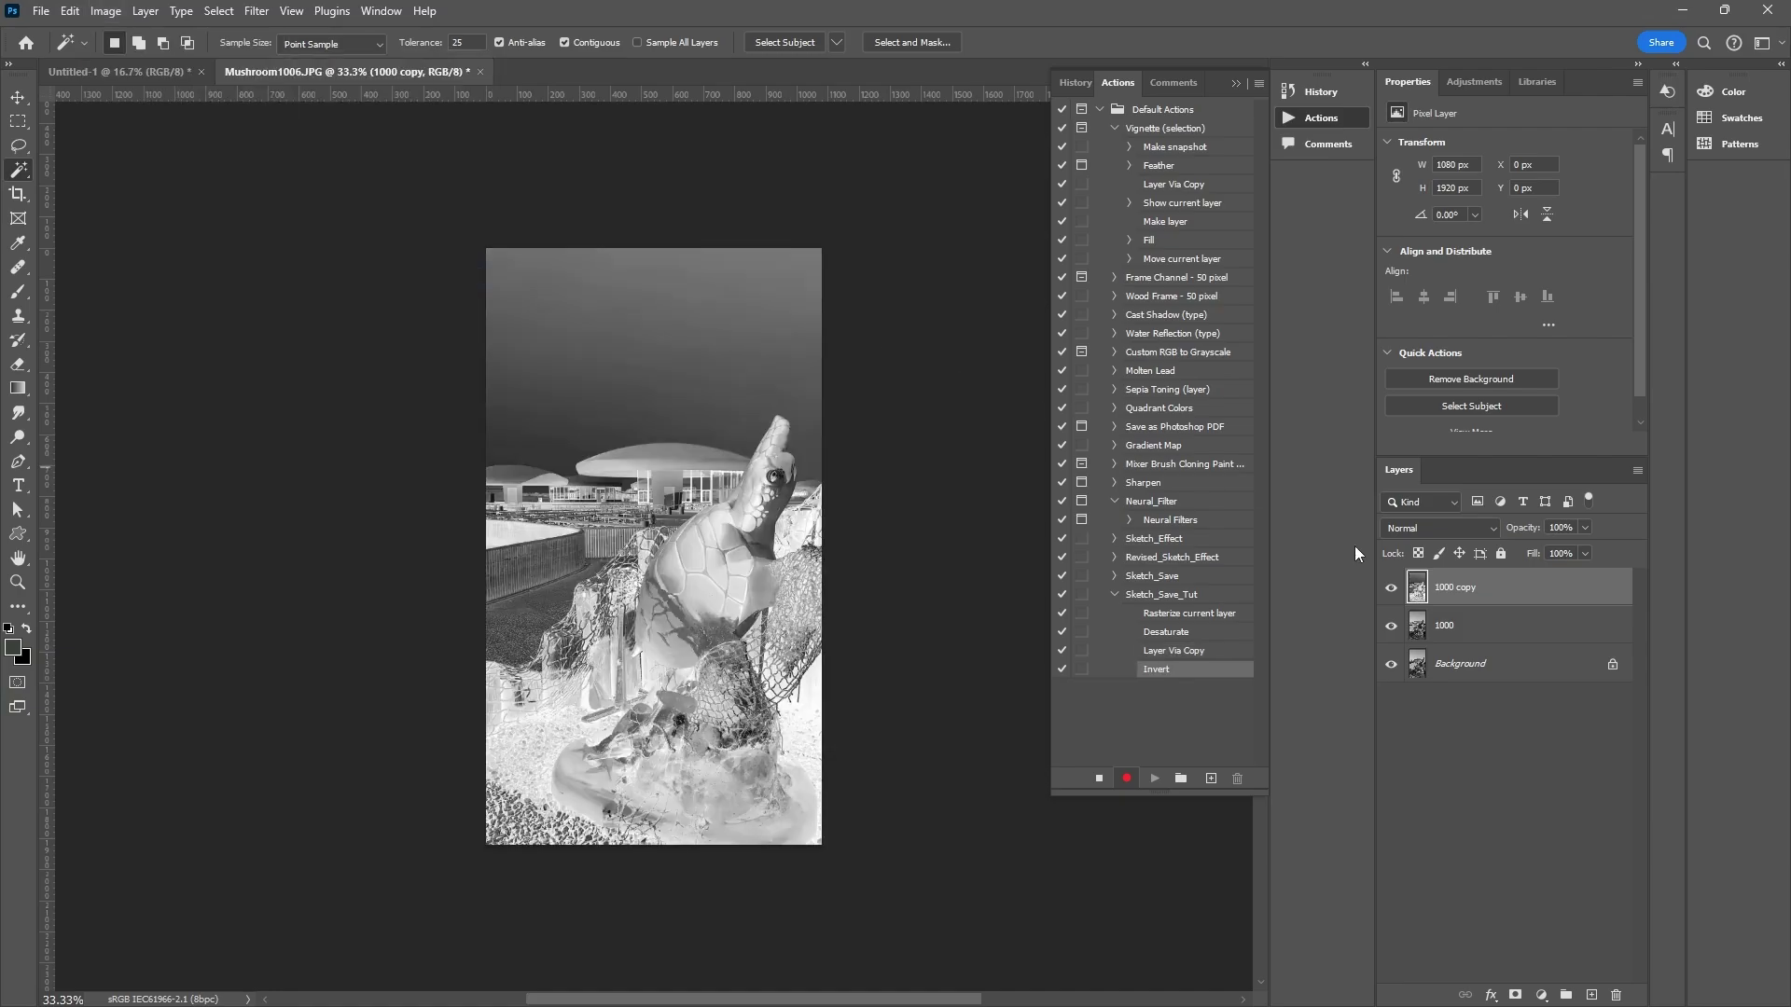
- Set the inverted copy's blend mode to Color Dodge and apply the Minimum filter with a 4.0-pixel radius preserving roundness
click(1484, 528)
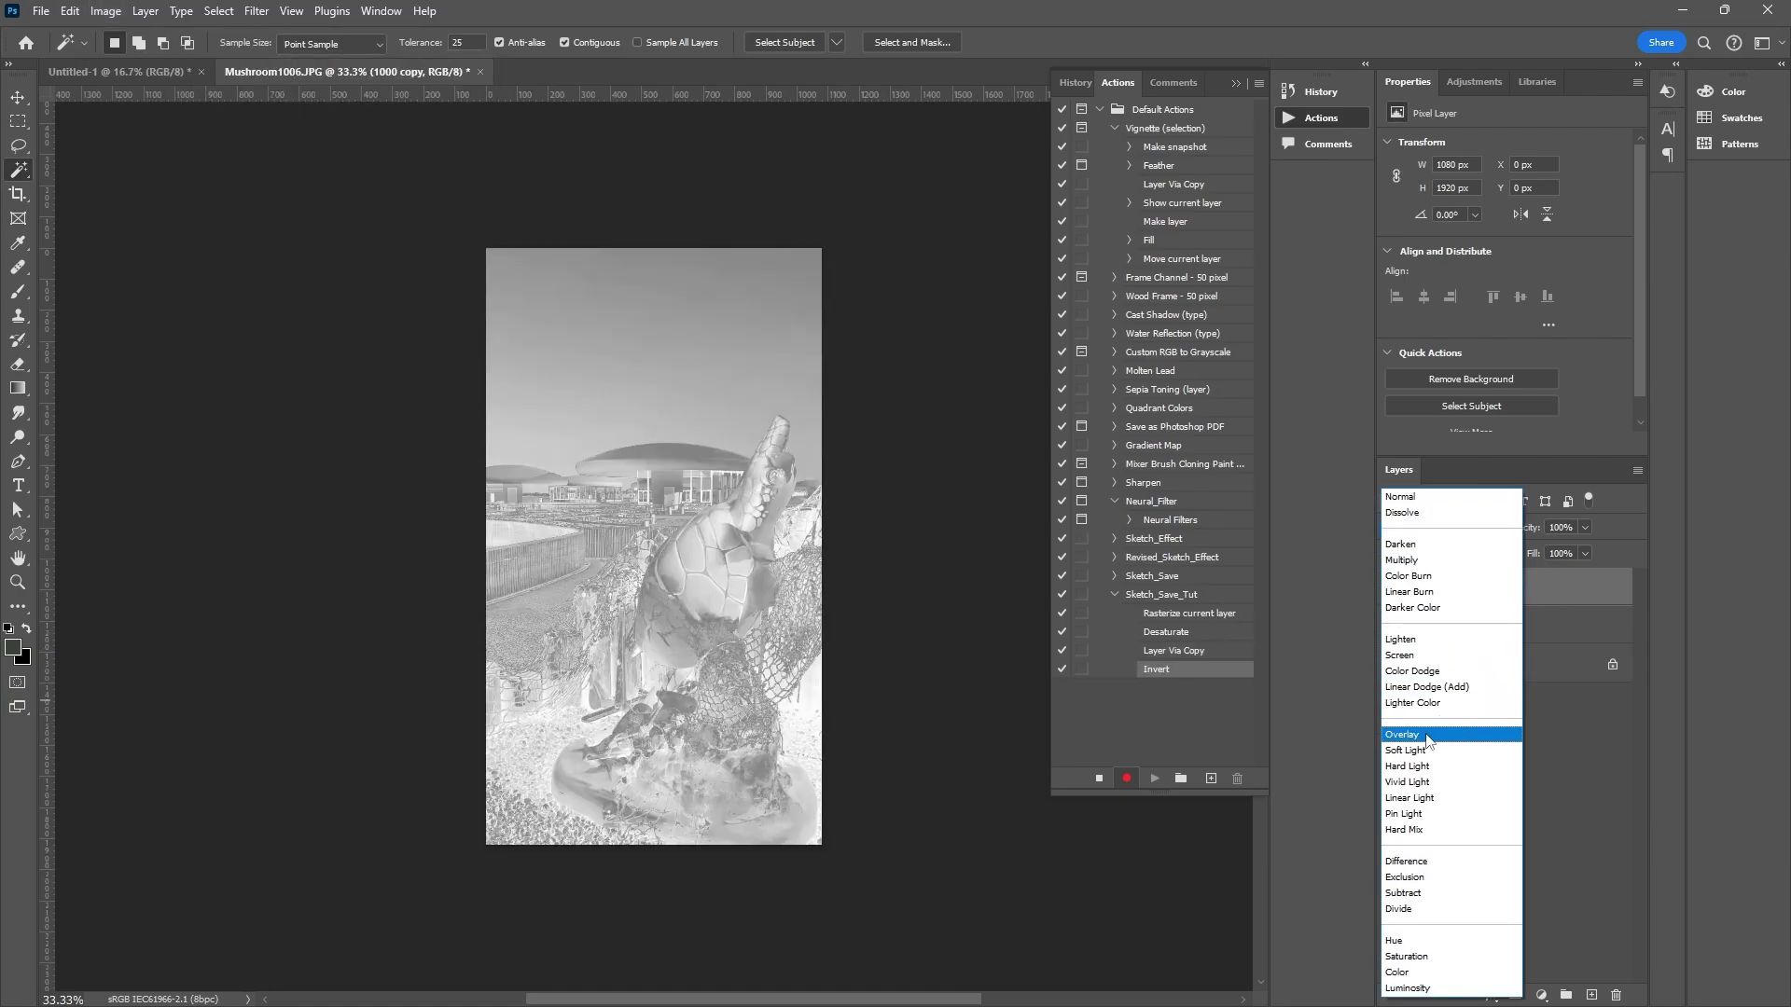
click(1418, 671)
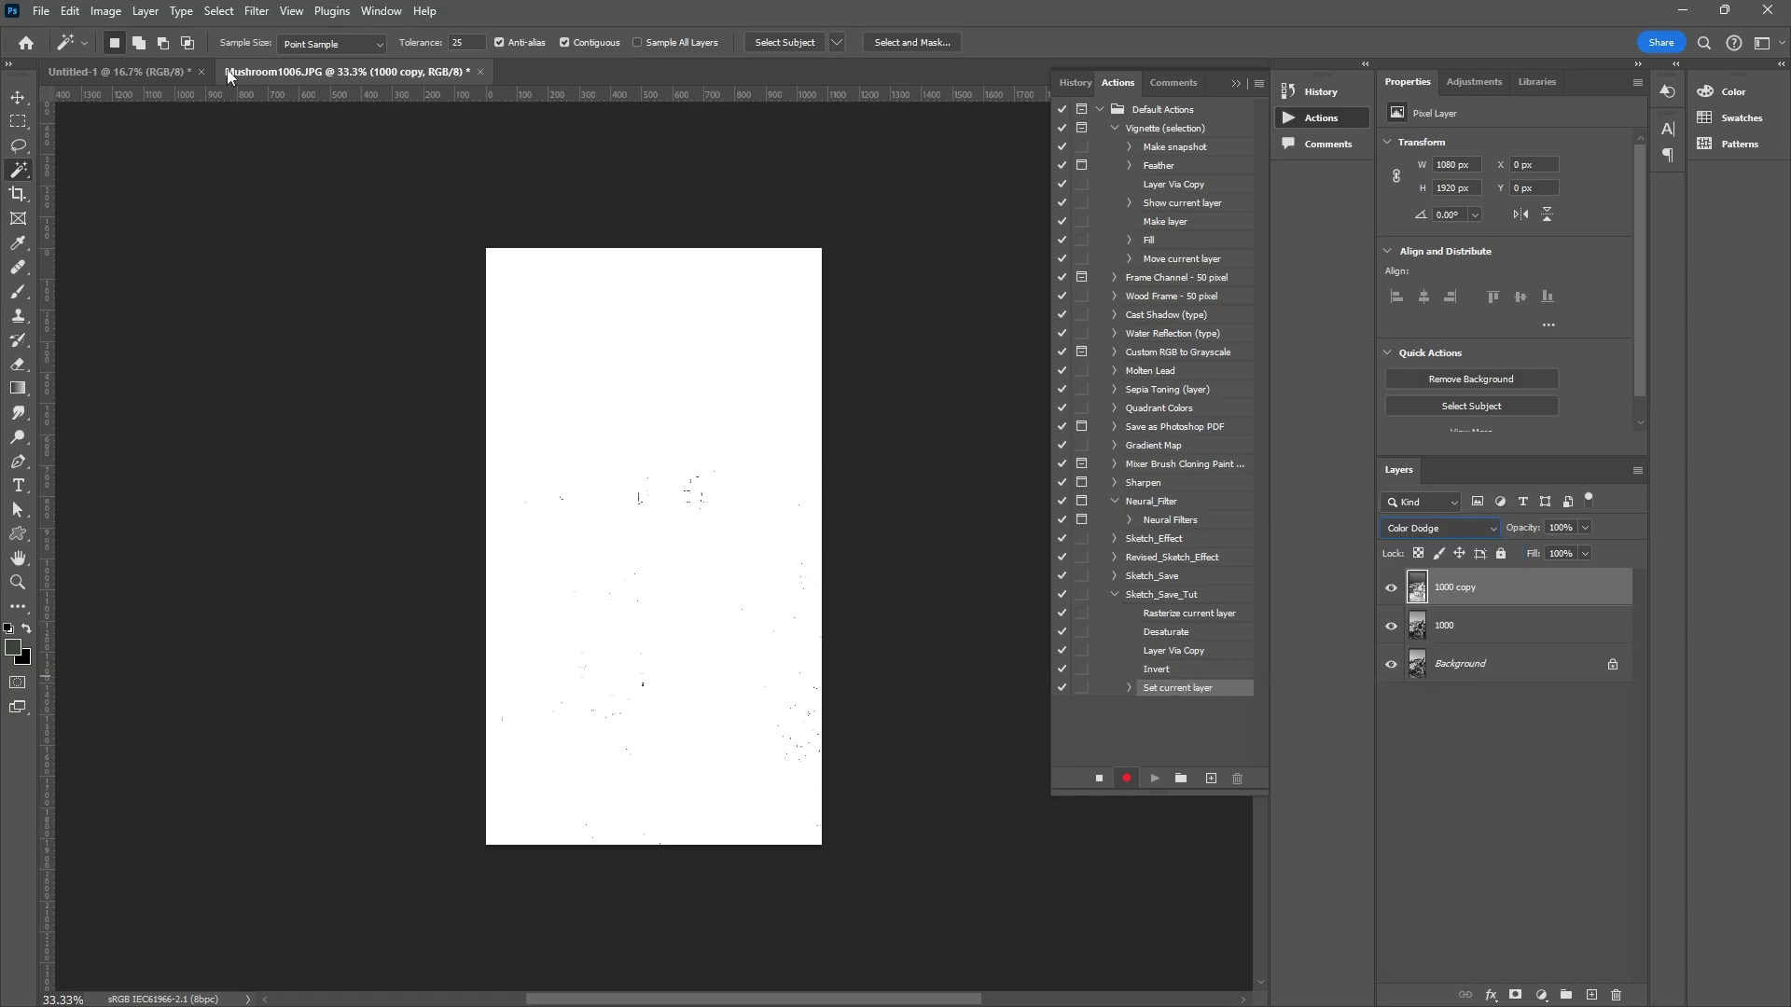
click(256, 11)
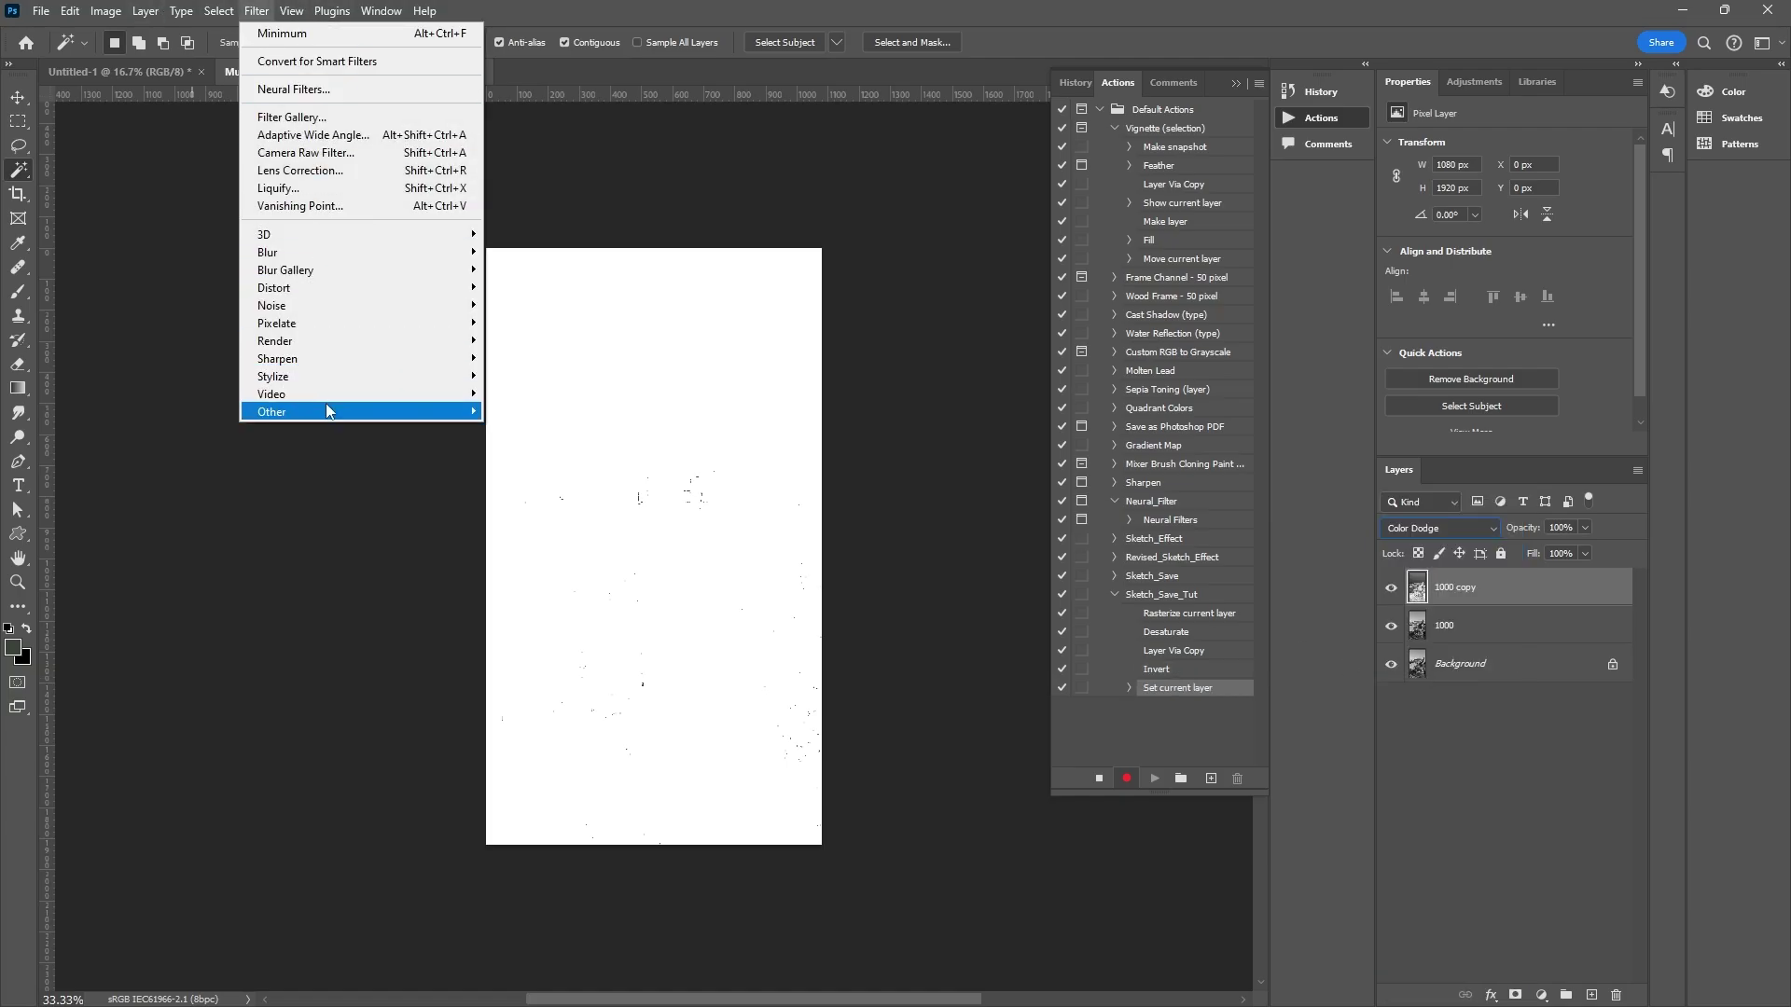
mouse_move(471, 411)
click(522, 483)
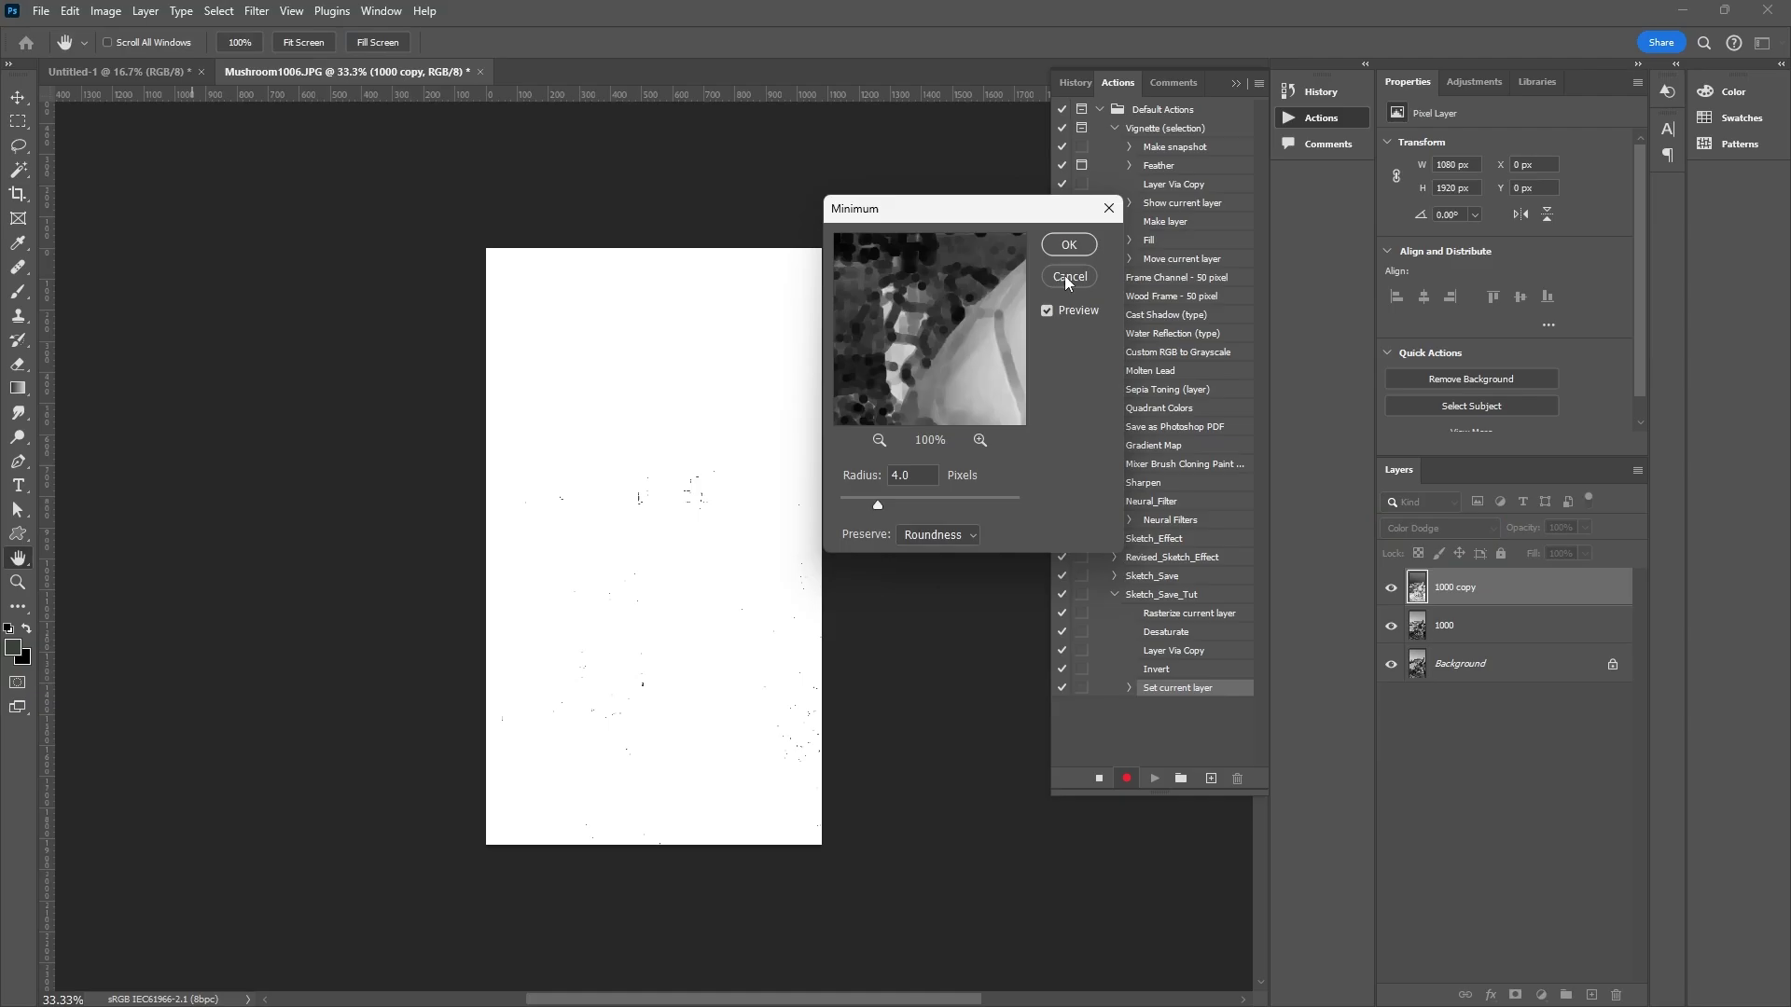
click(1067, 248)
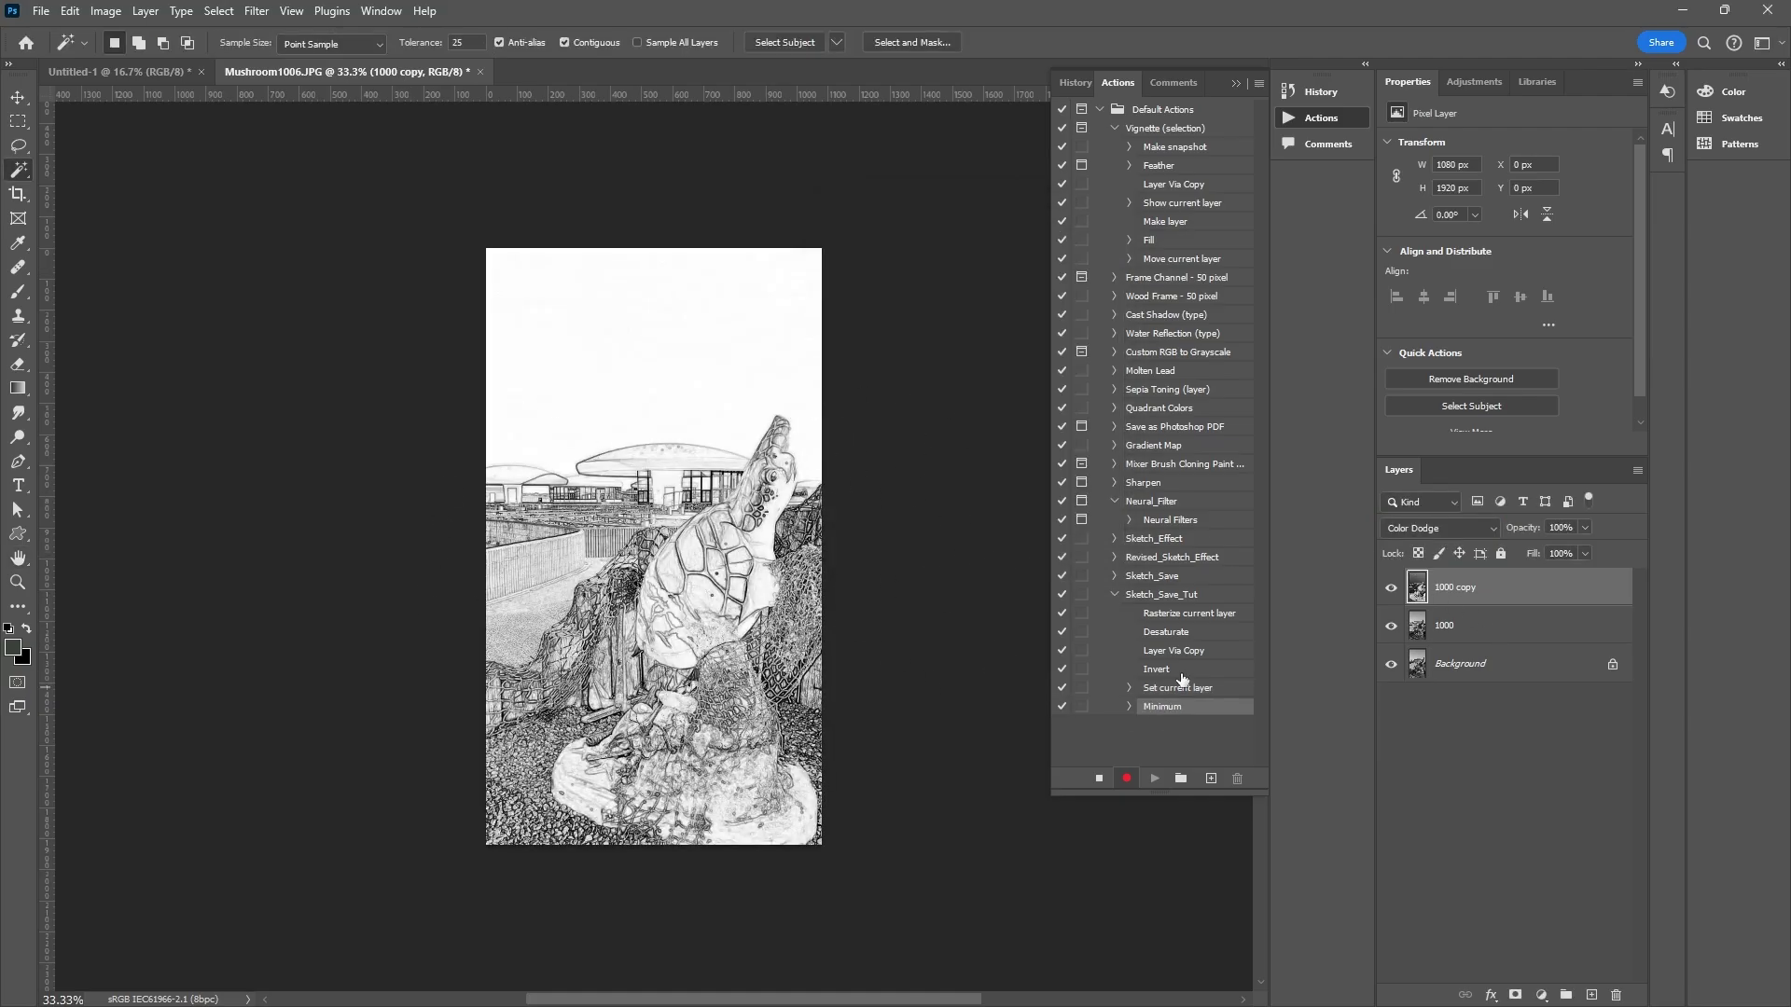
- Save a JPEG copy of the sketch as Mushroom1006 copy in the Mushroom_Park project's Batch_render_Test folder, accepting the JPEG options
click(41, 11)
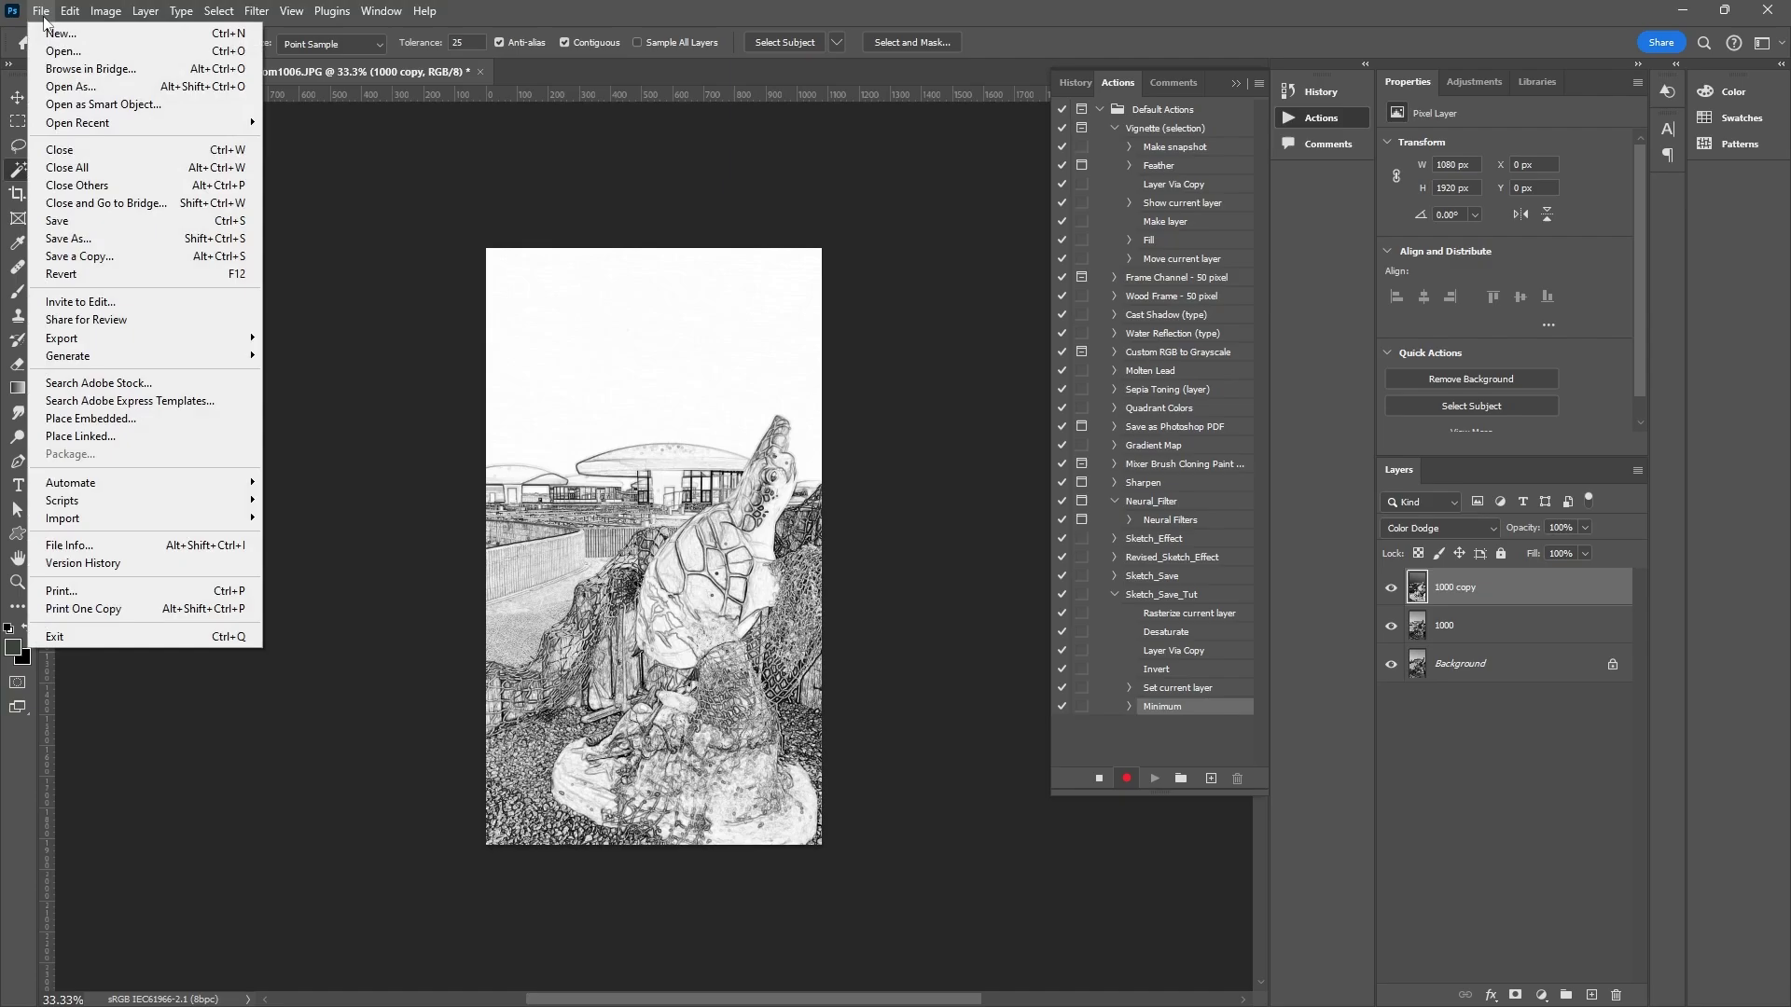
click(80, 256)
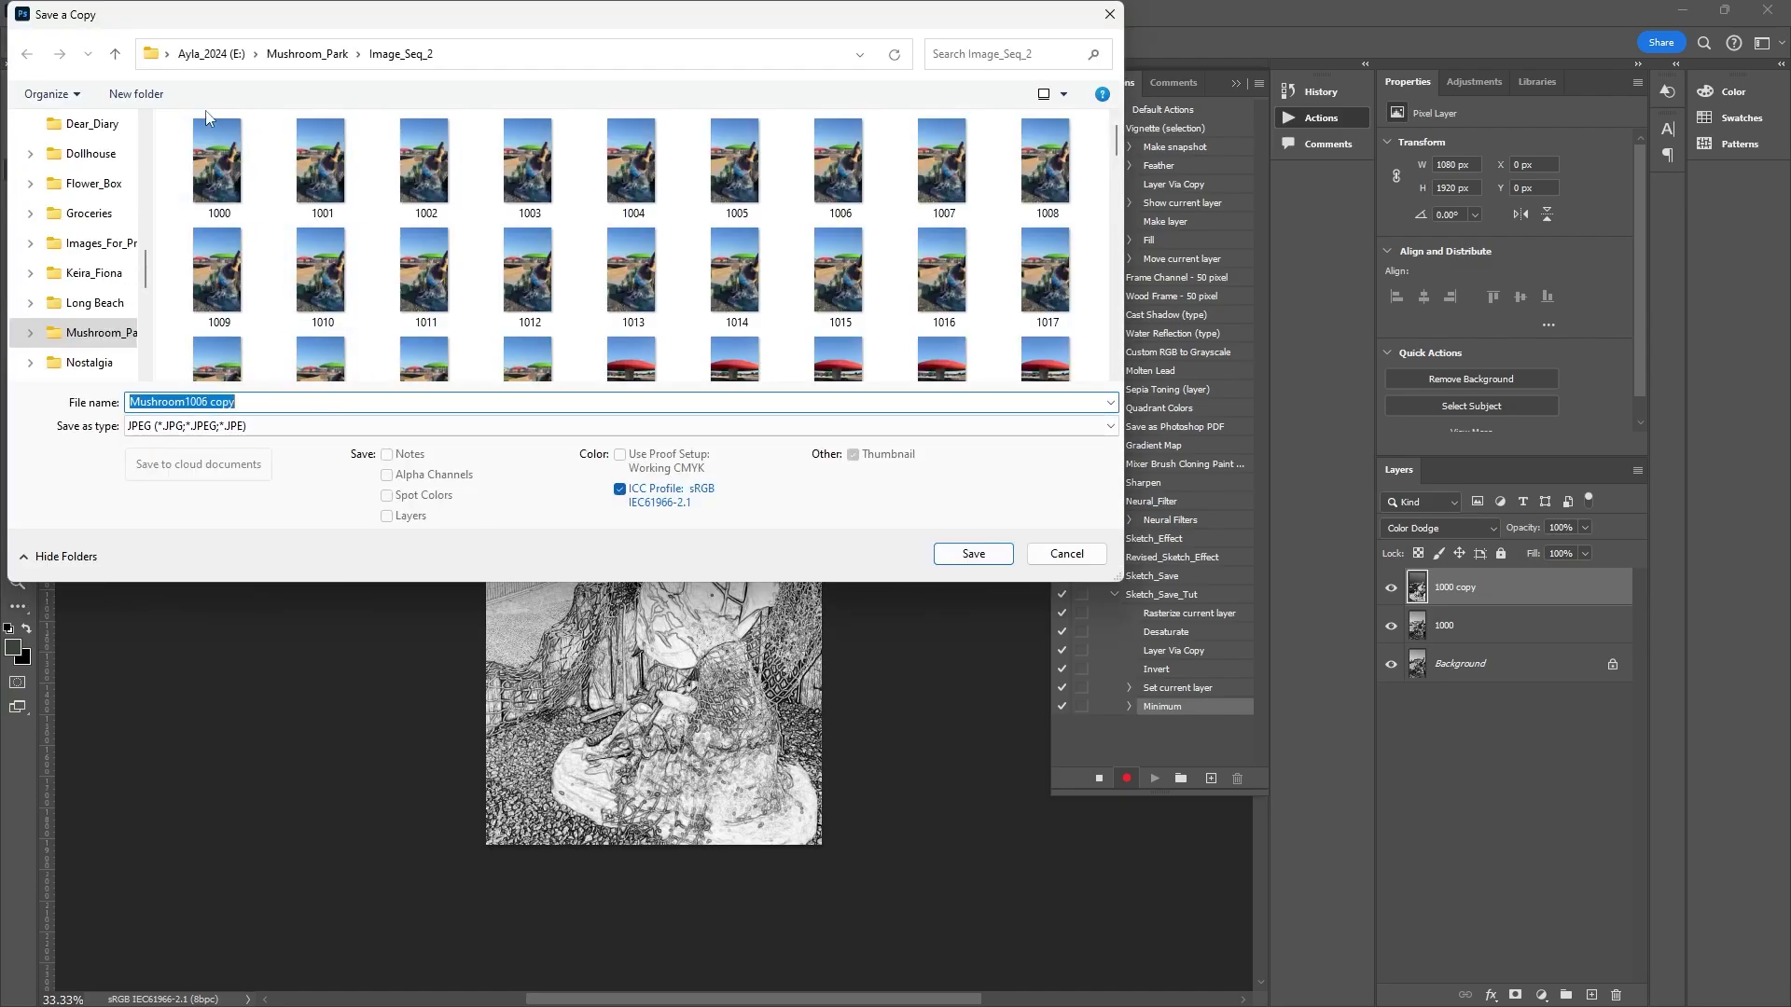
click(317, 54)
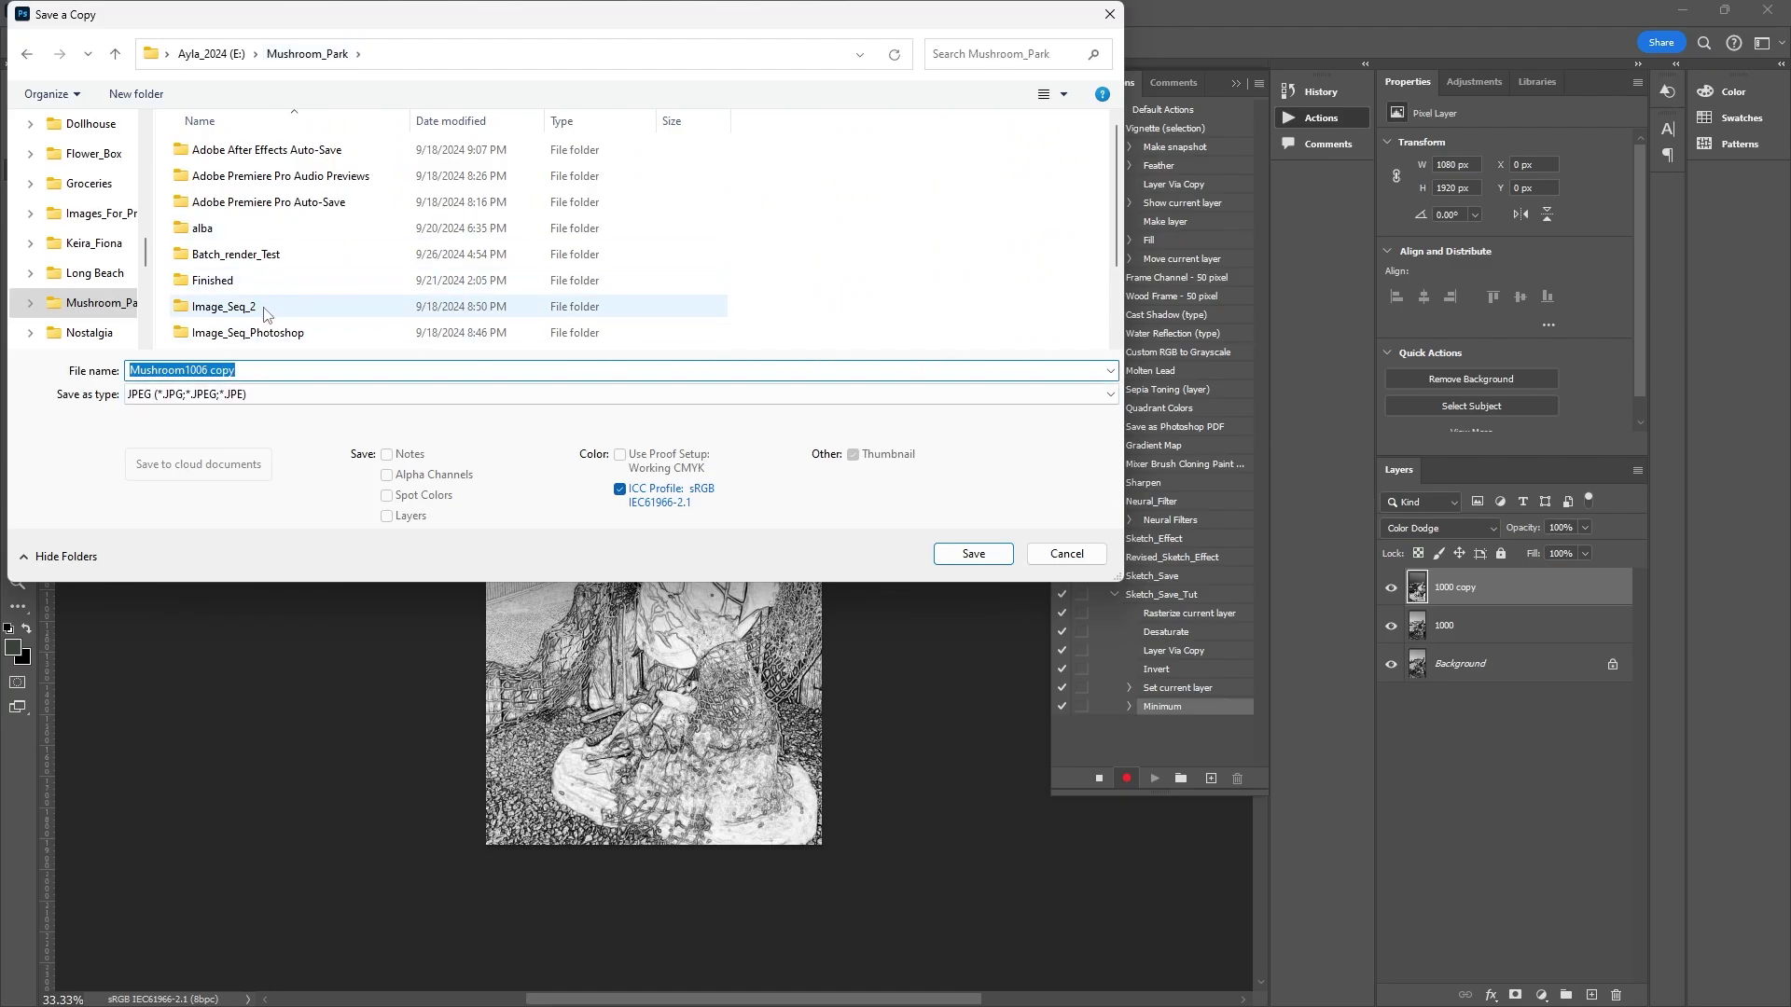
click(239, 257)
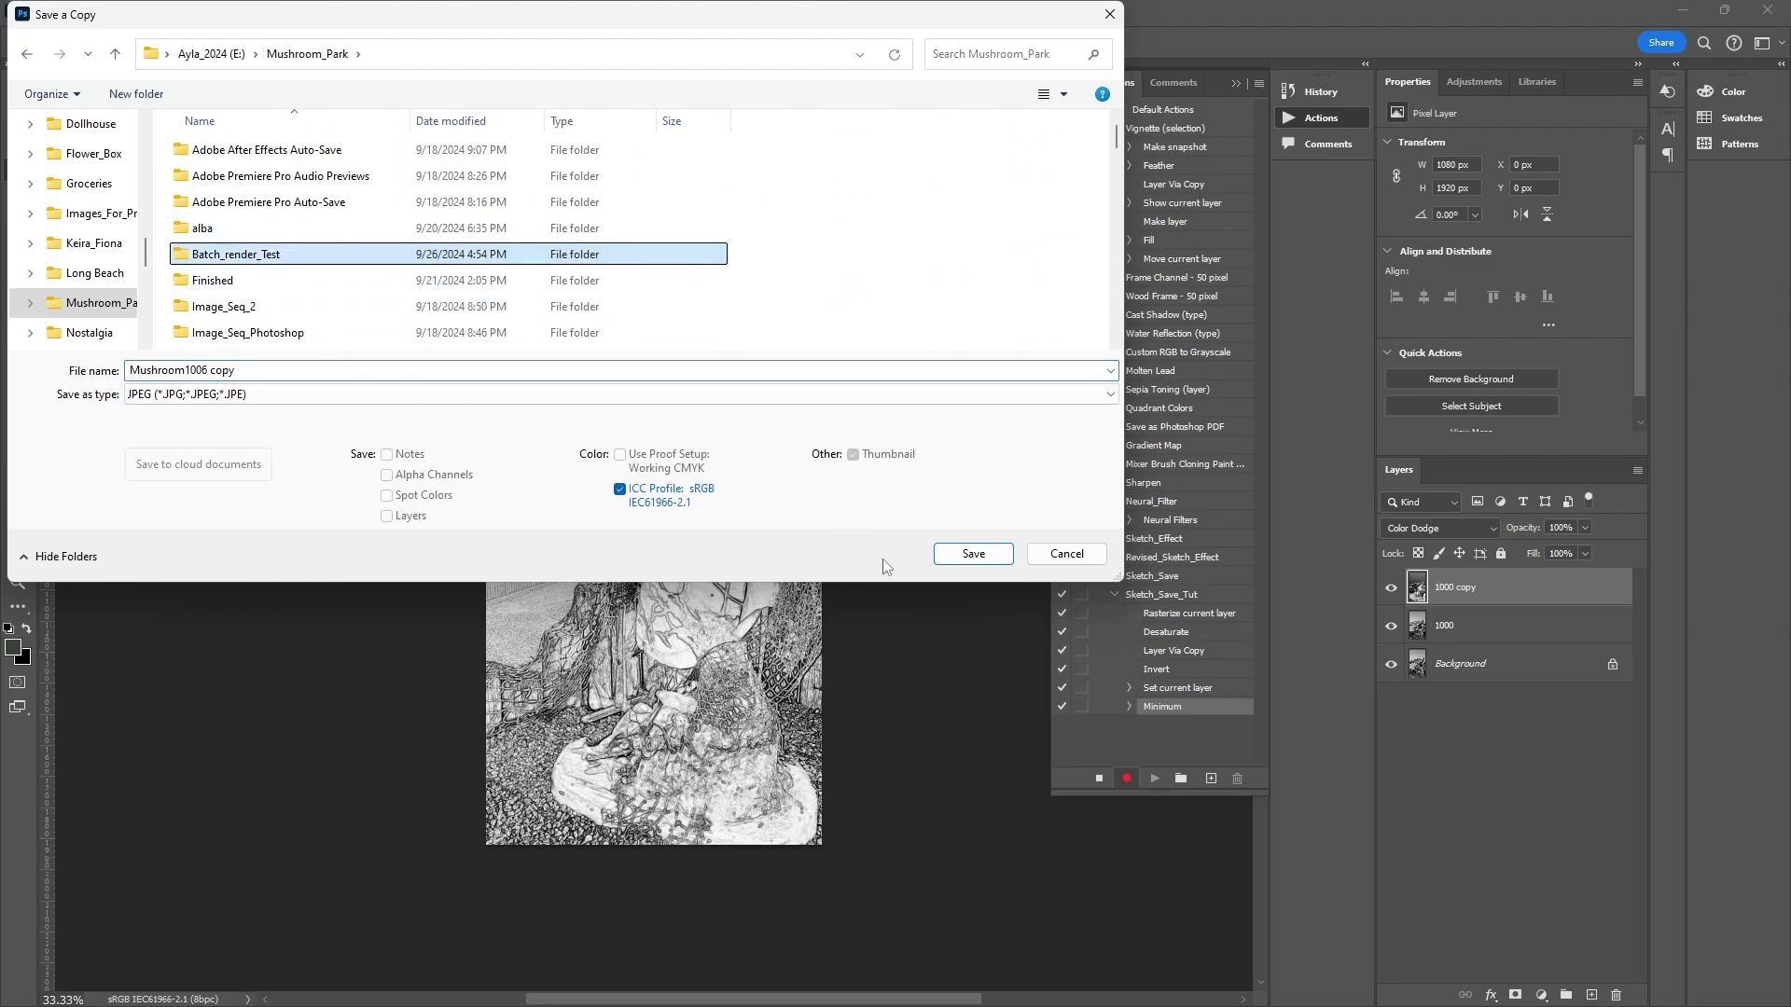
click(975, 556)
click(988, 557)
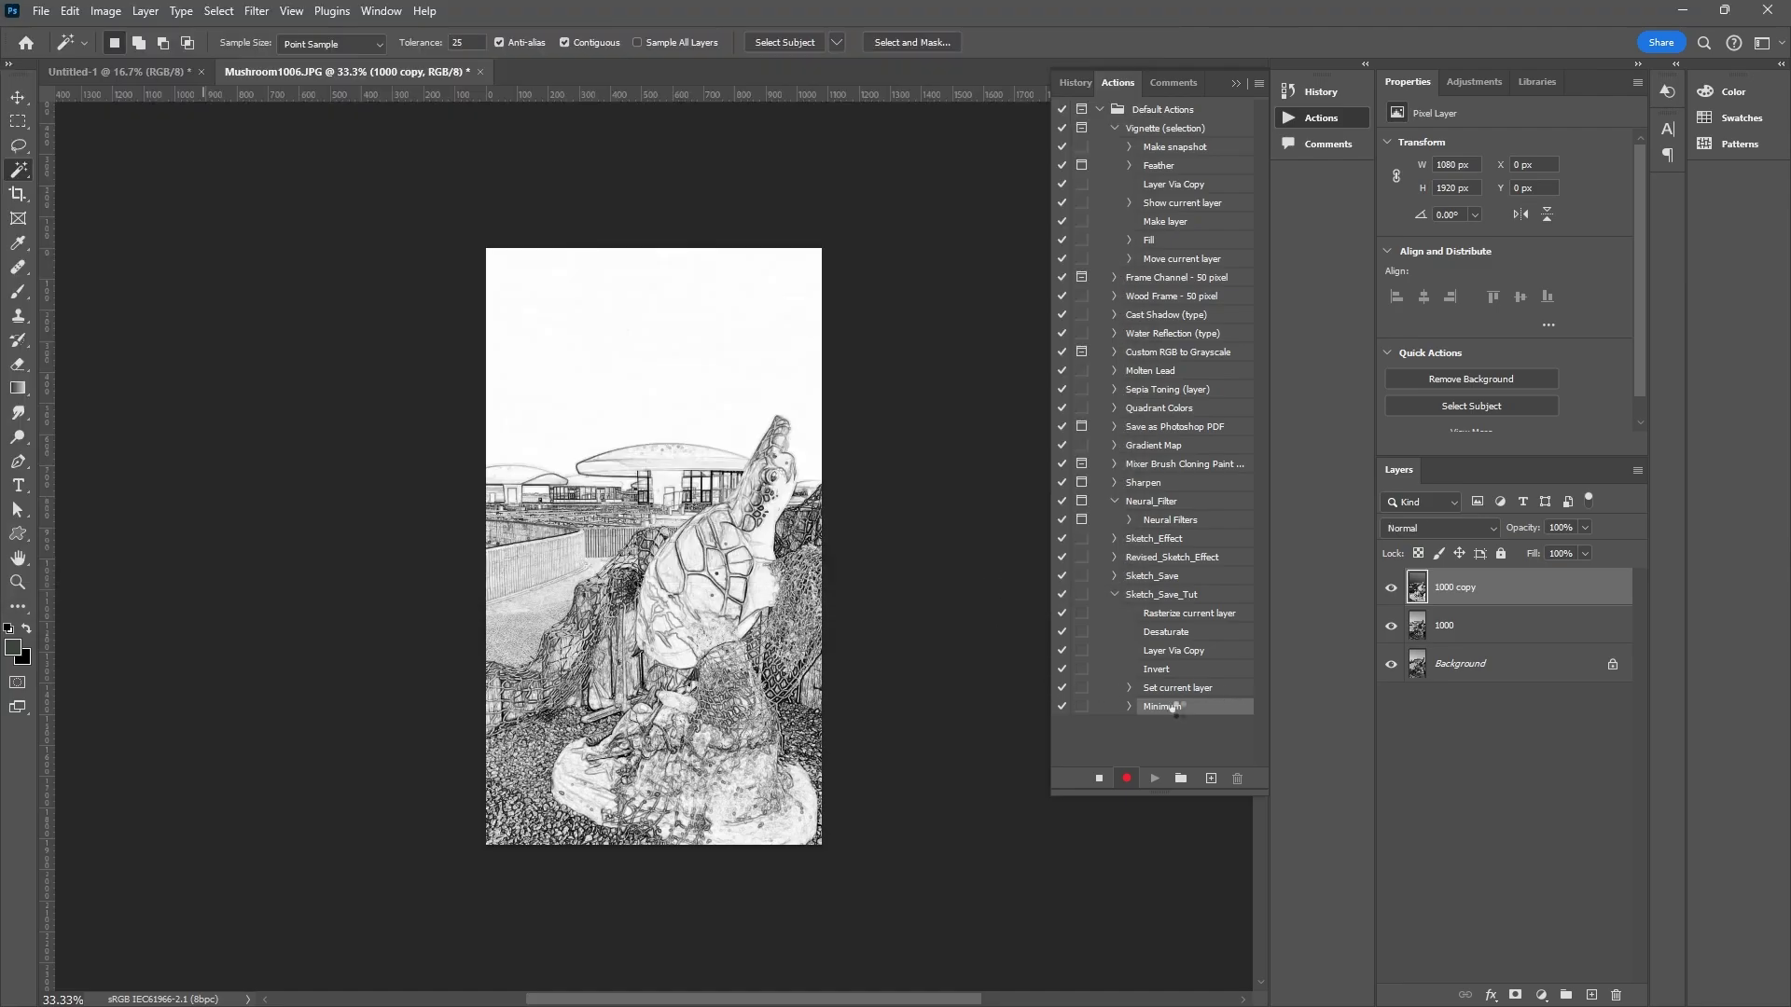
click(860, 306)
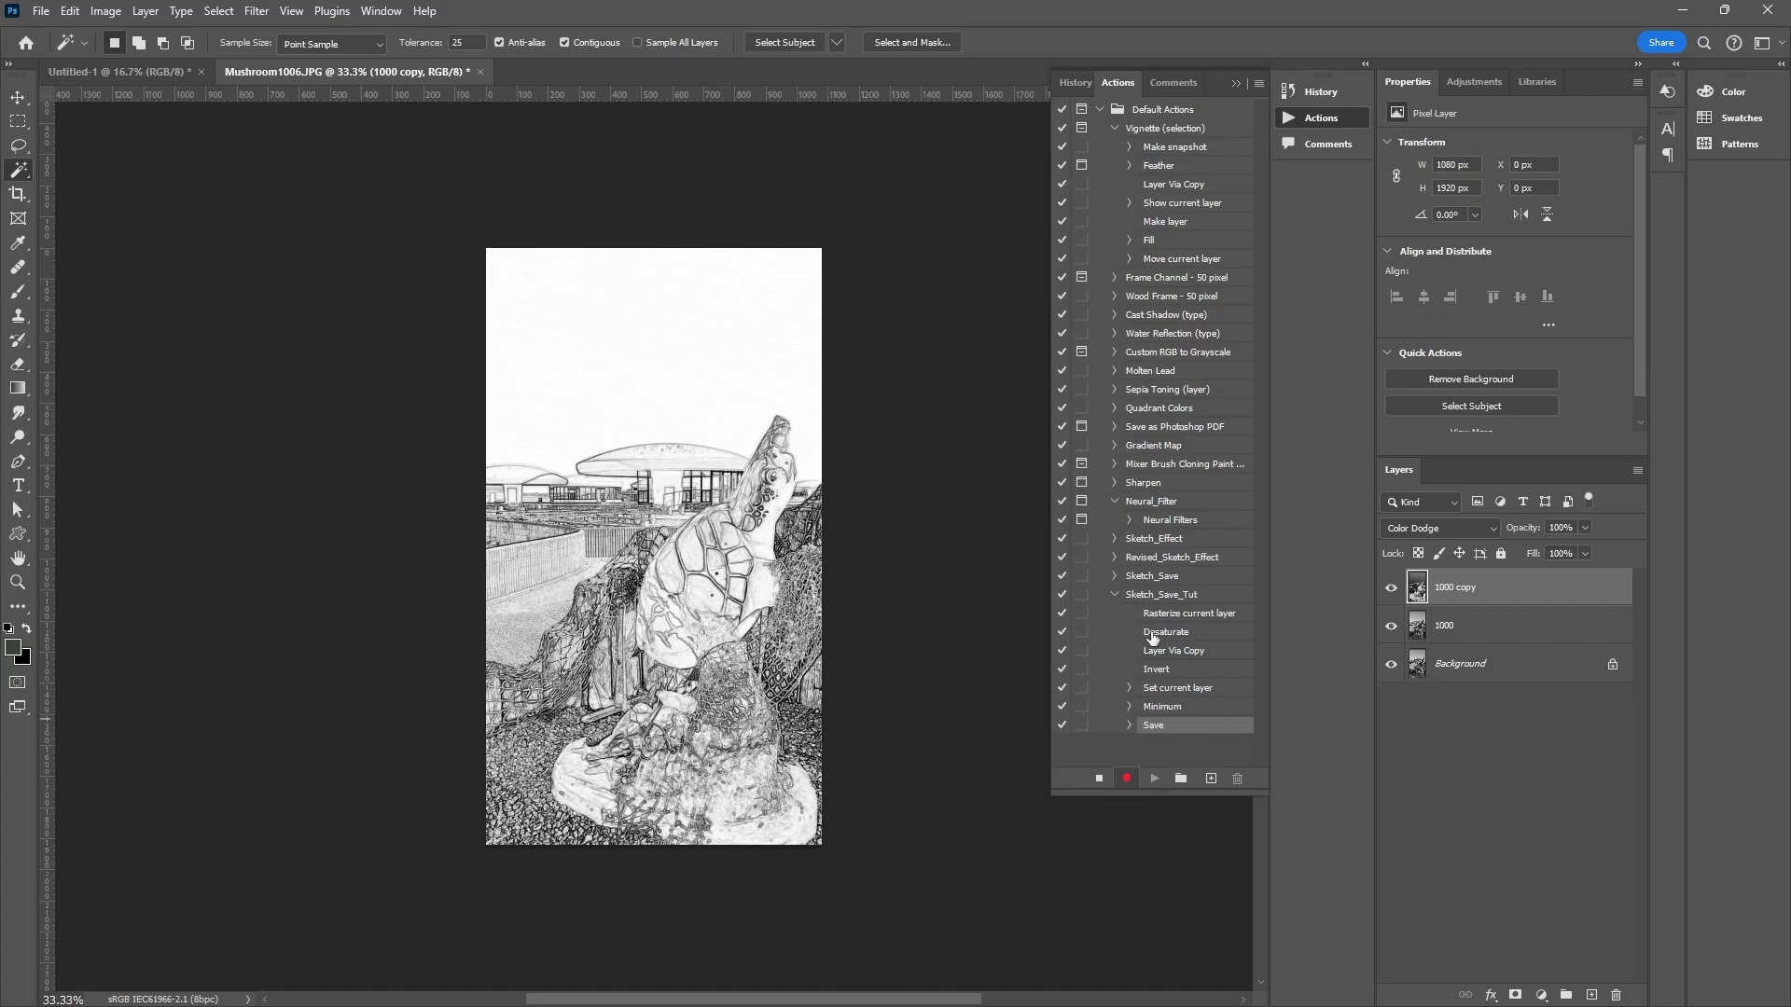
- Stop recording the Sketch_Save_Tut action and delete the inverted copy layer above layer 1000
click(1100, 780)
click(1176, 598)
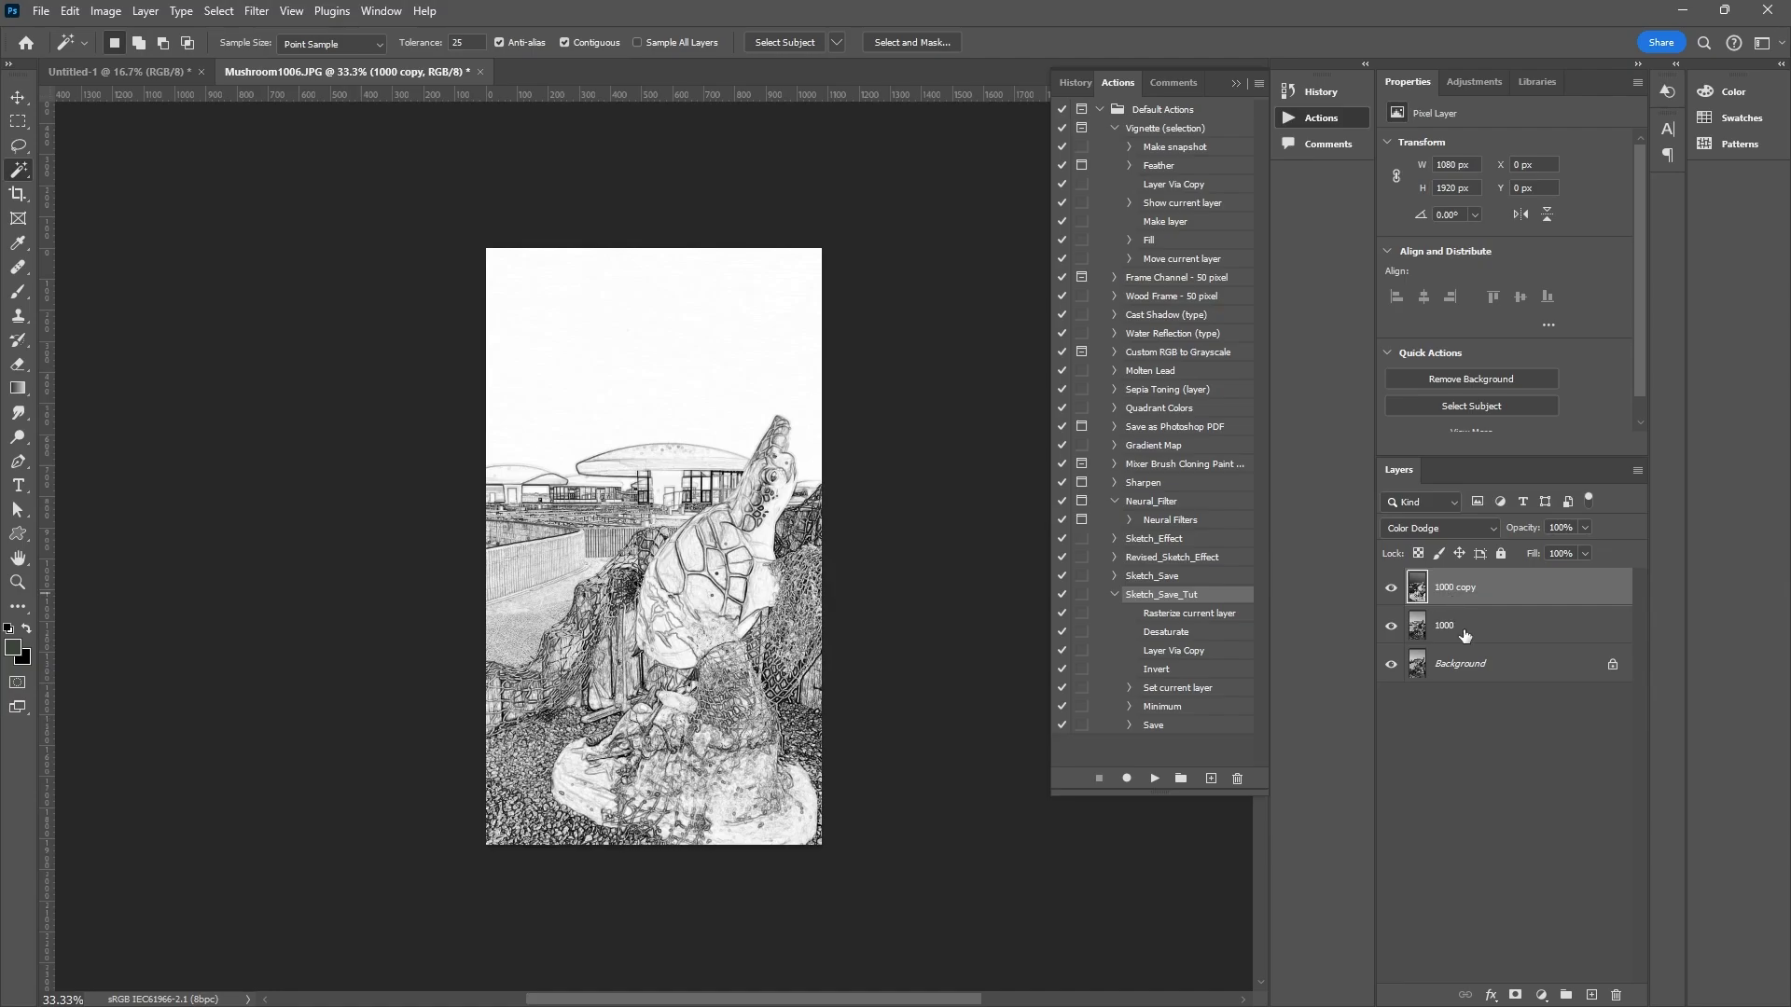
key(Delete)
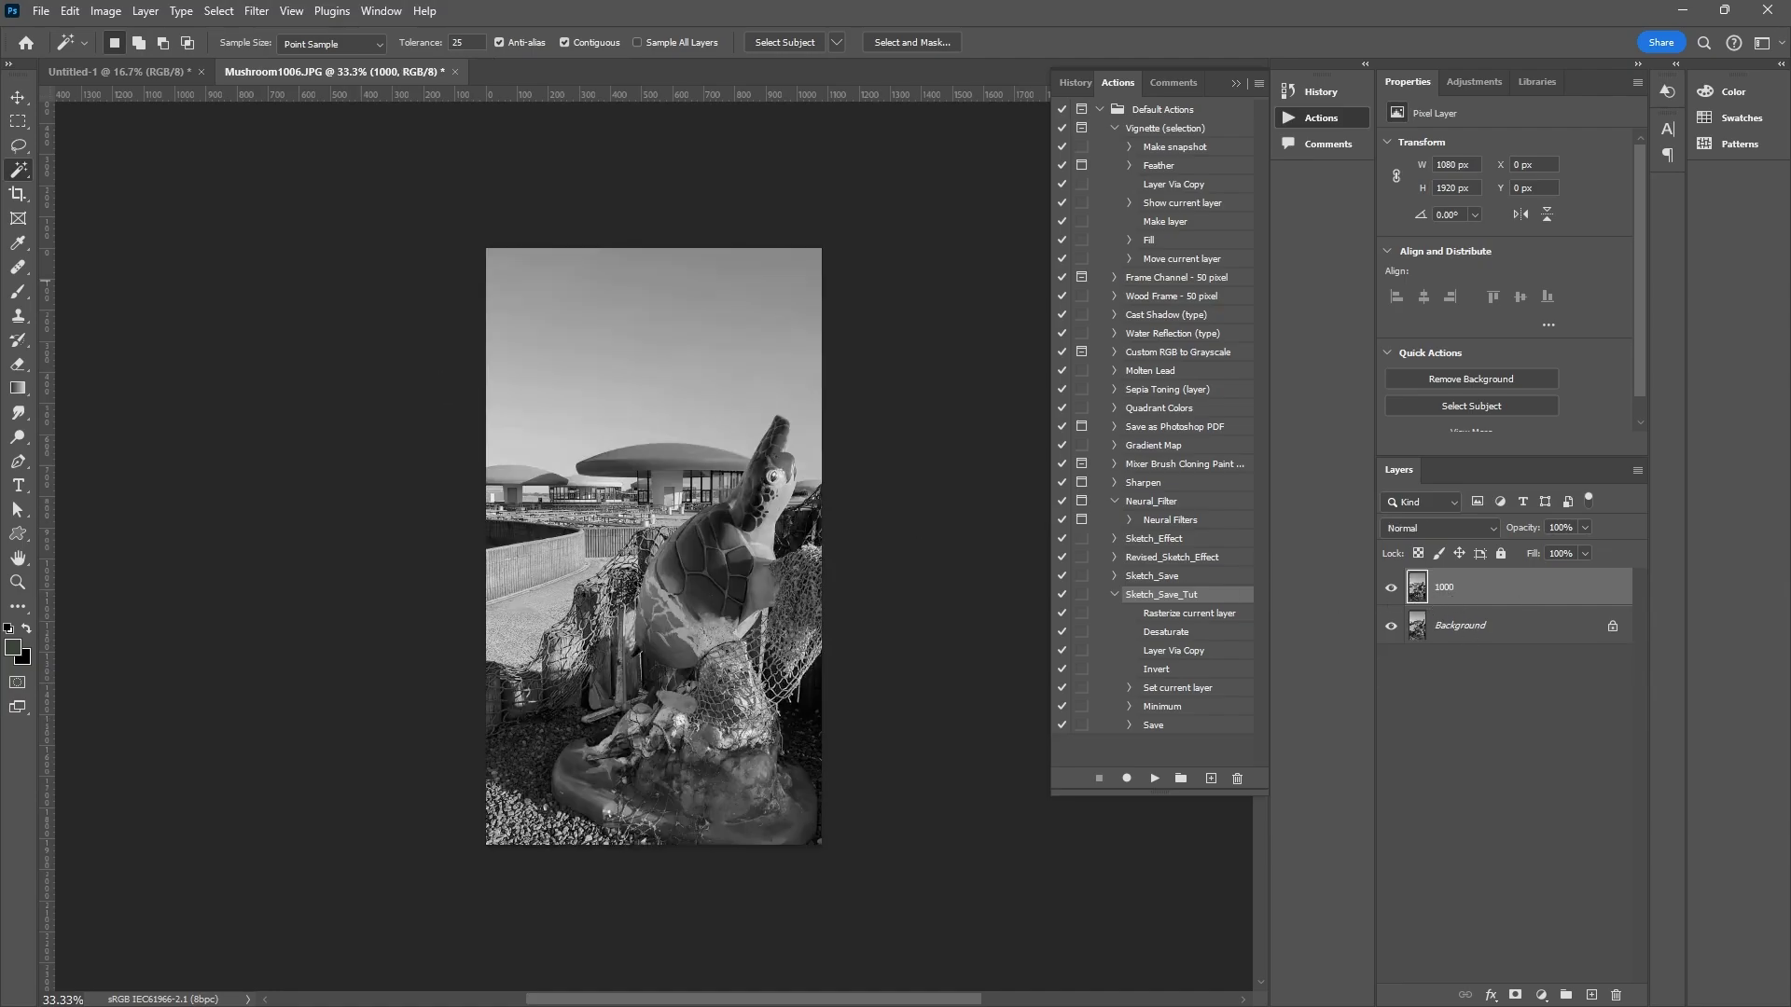
- Start a Batch automation and set it to play the Sketch_Save_Tut action from the Default Actions set
click(41, 10)
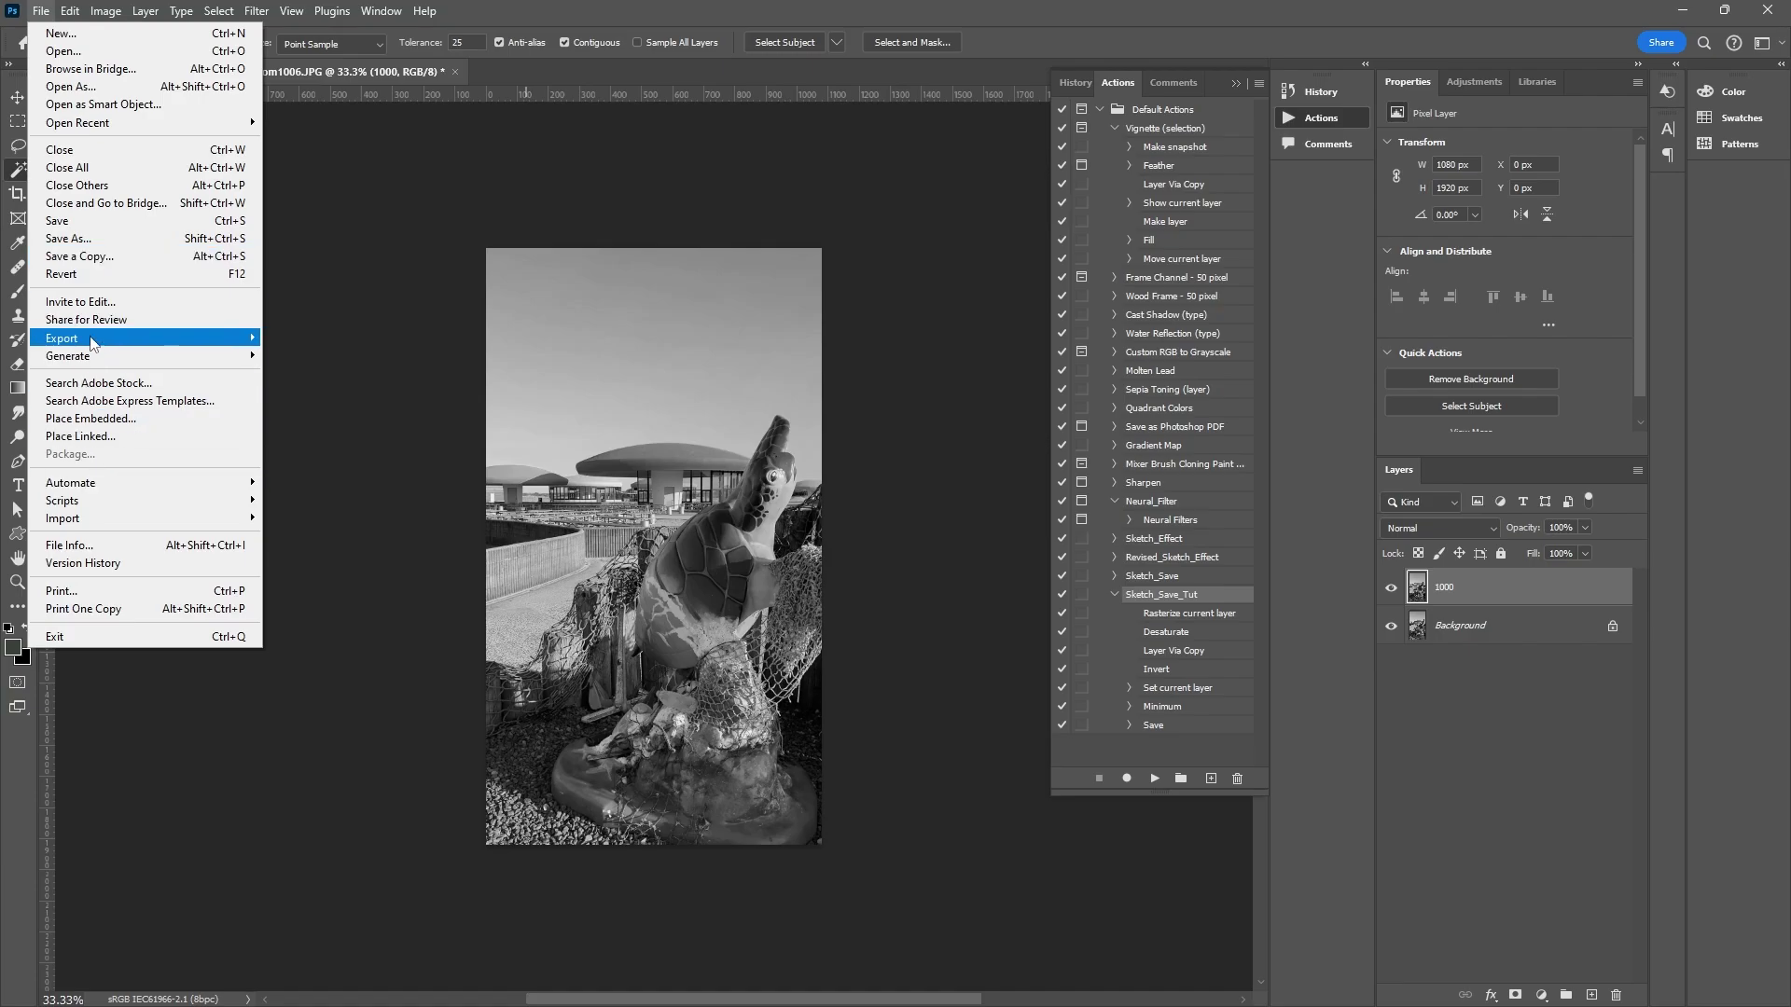
mouse_move(119, 500)
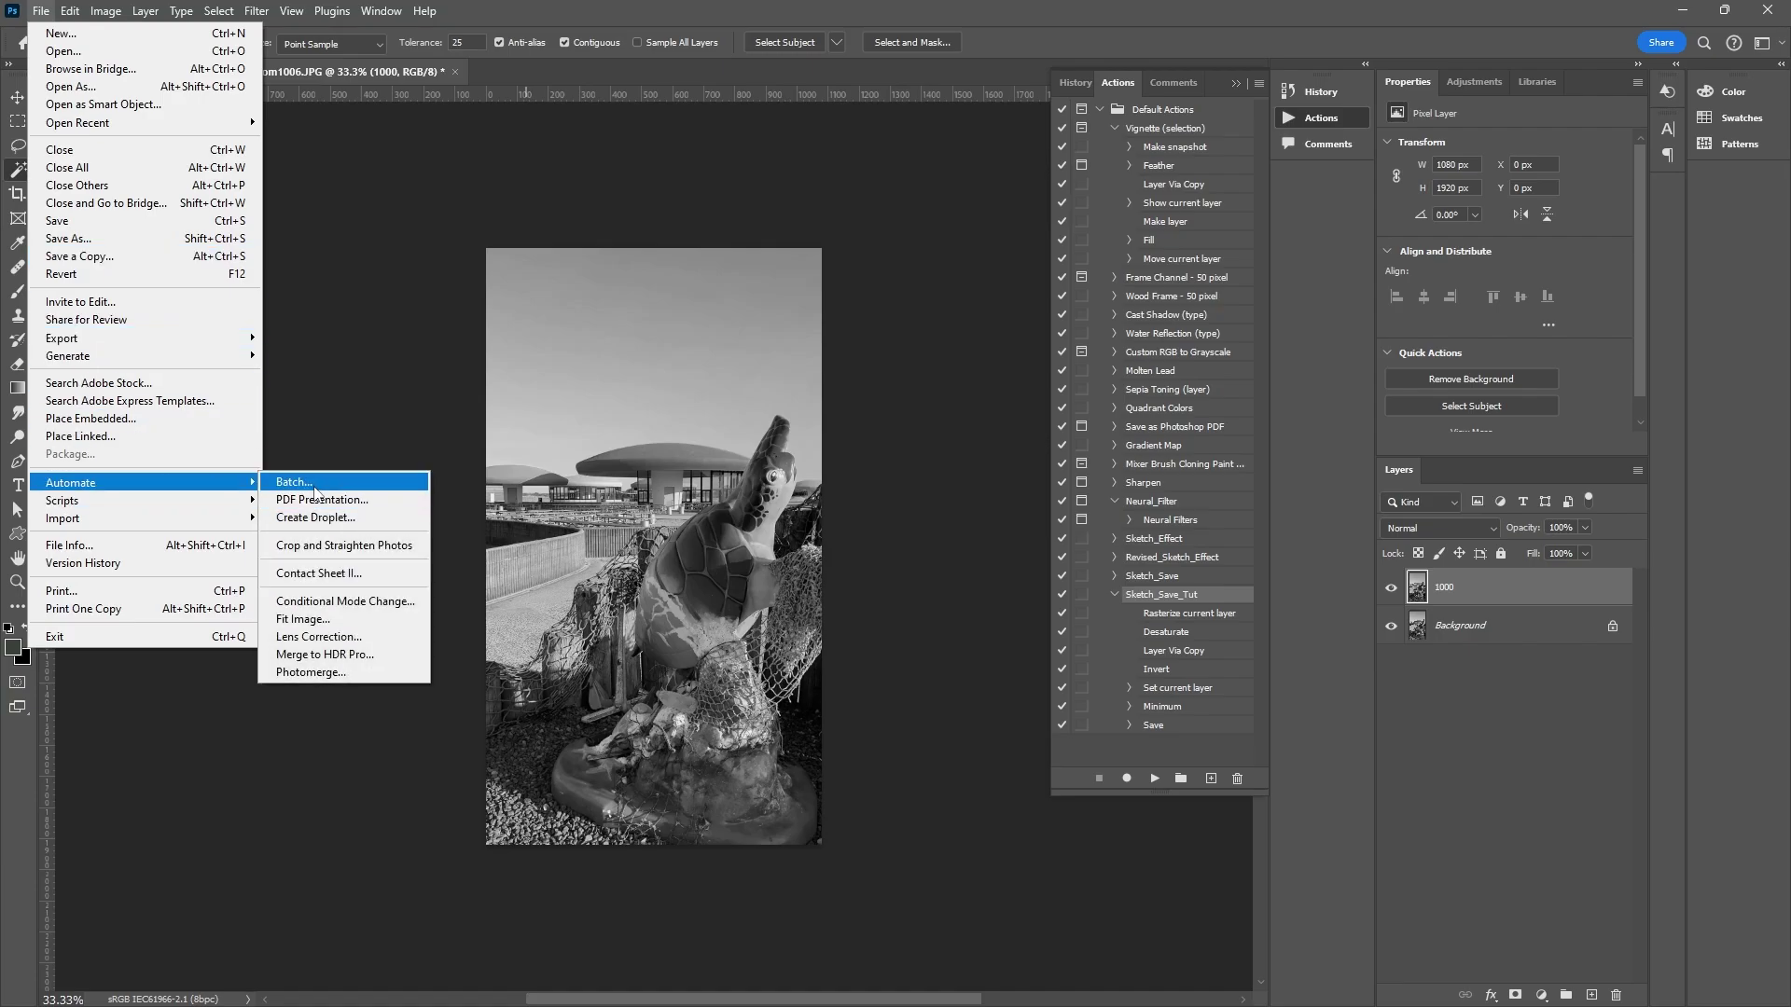
click(291, 482)
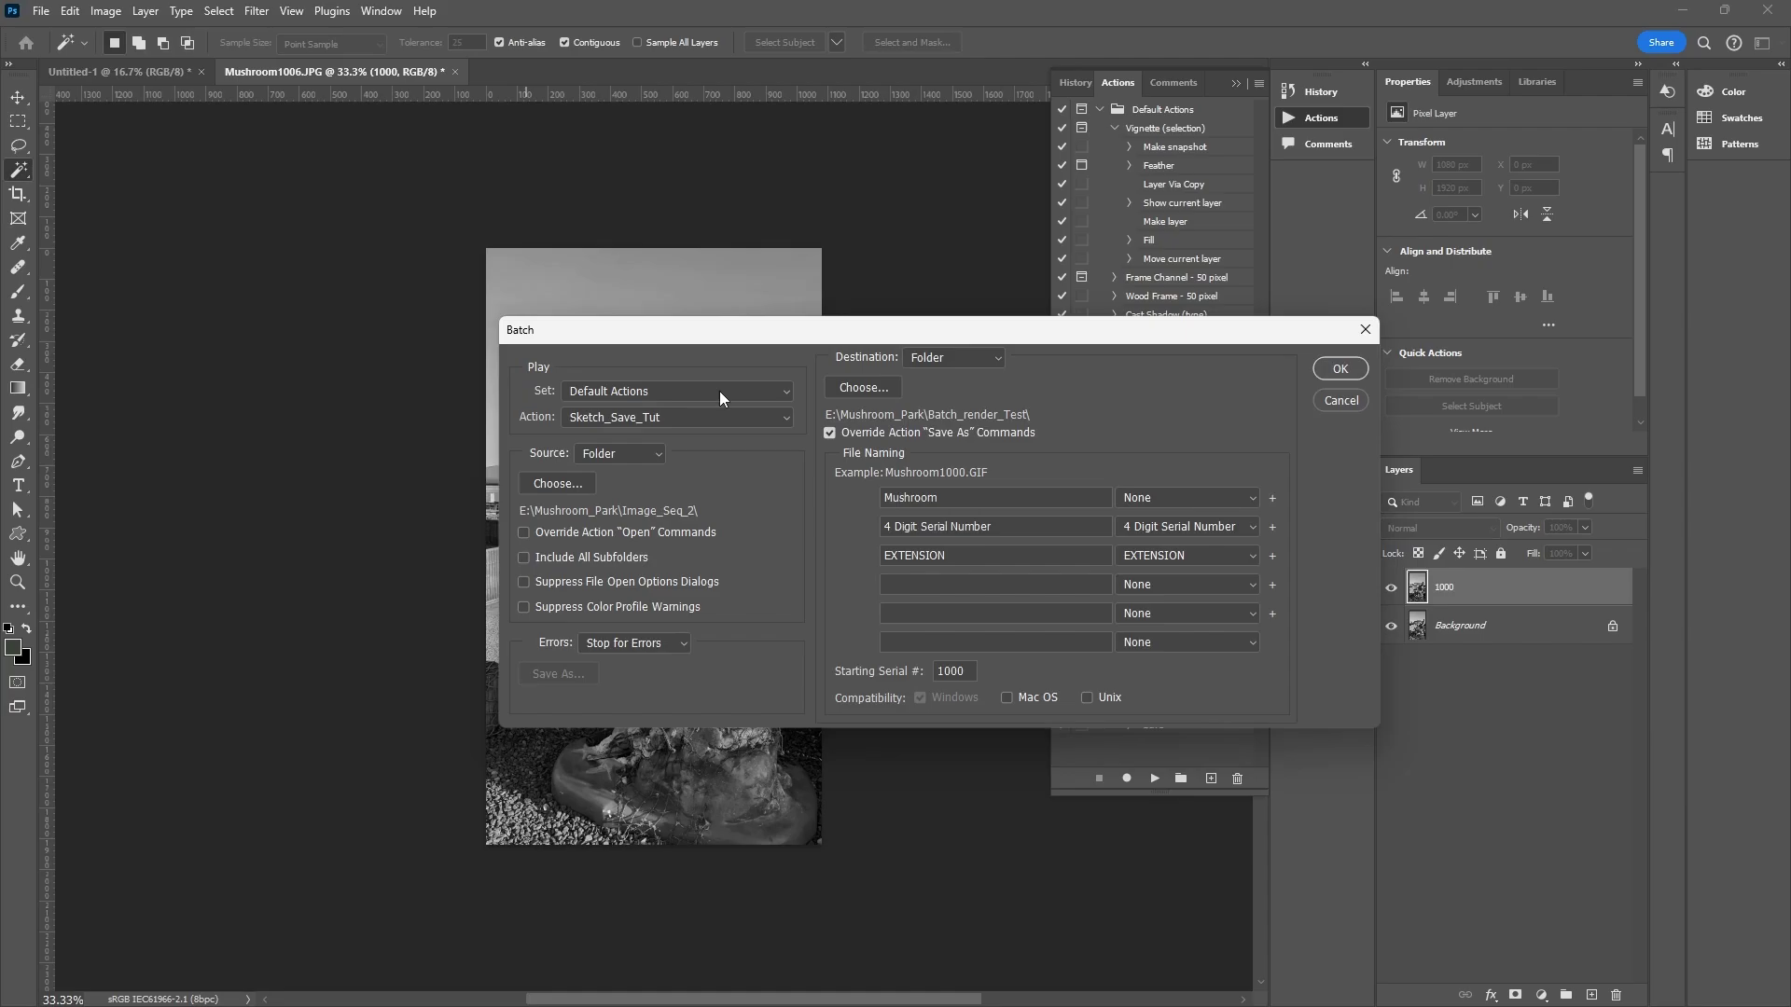
click(683, 417)
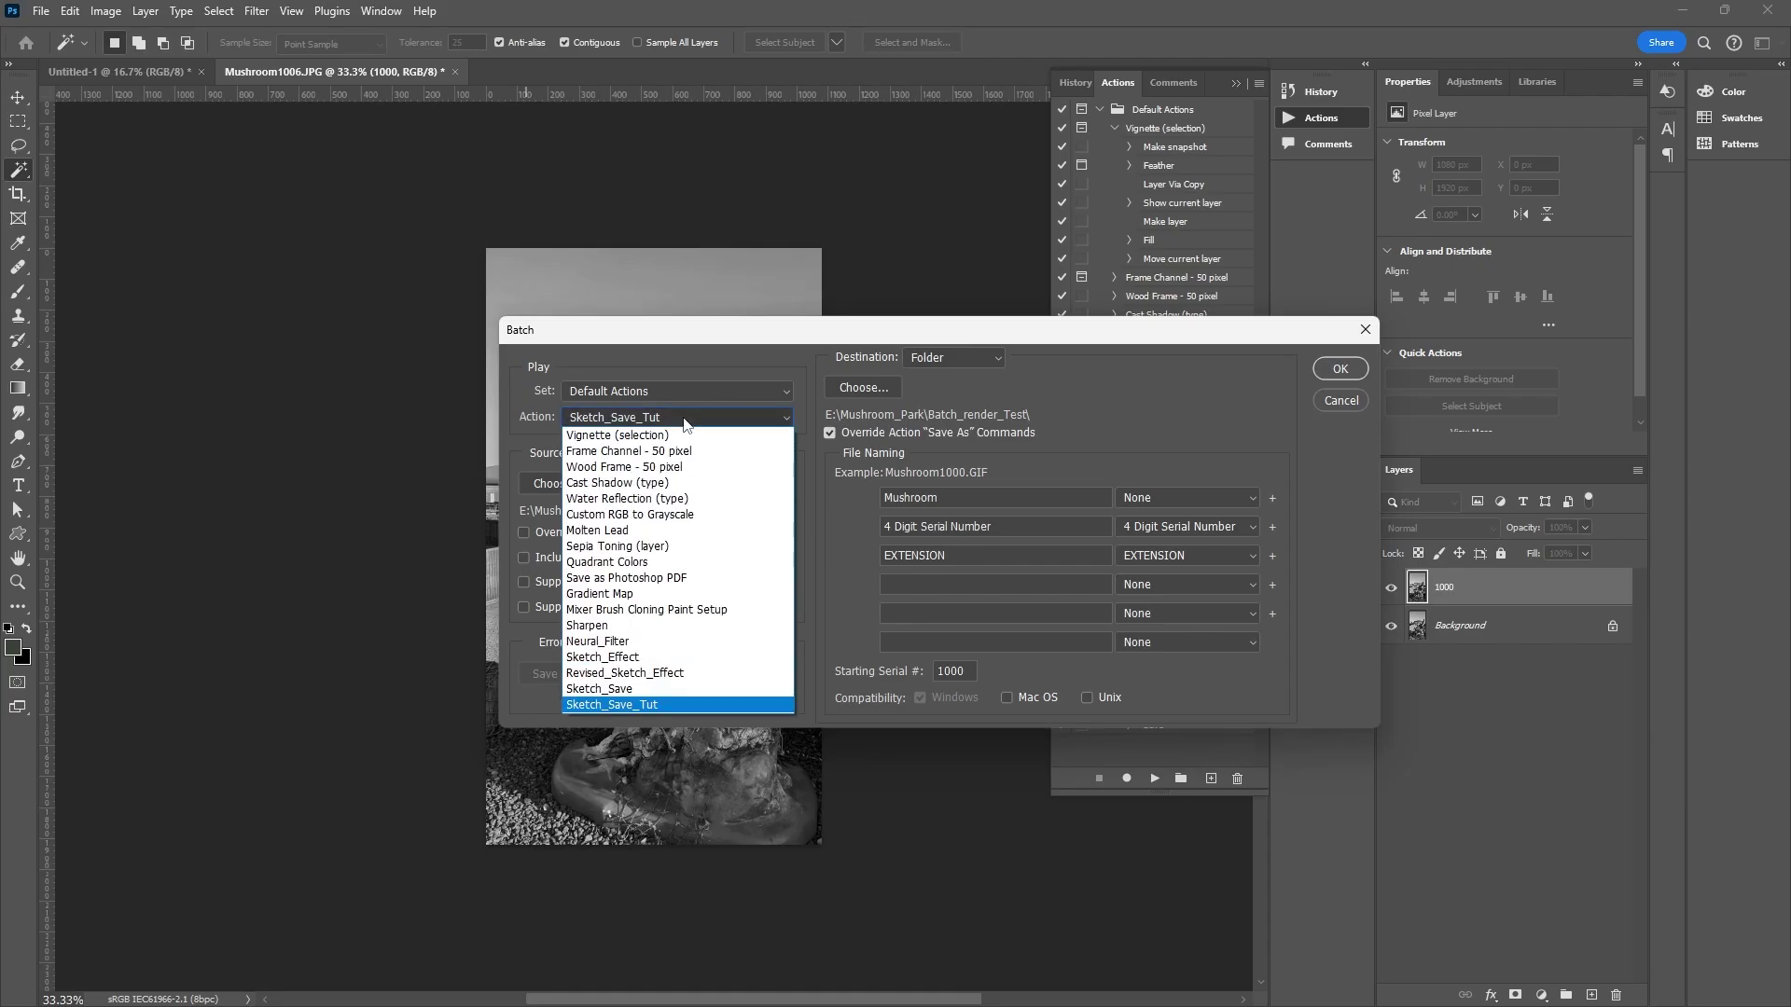
click(631, 703)
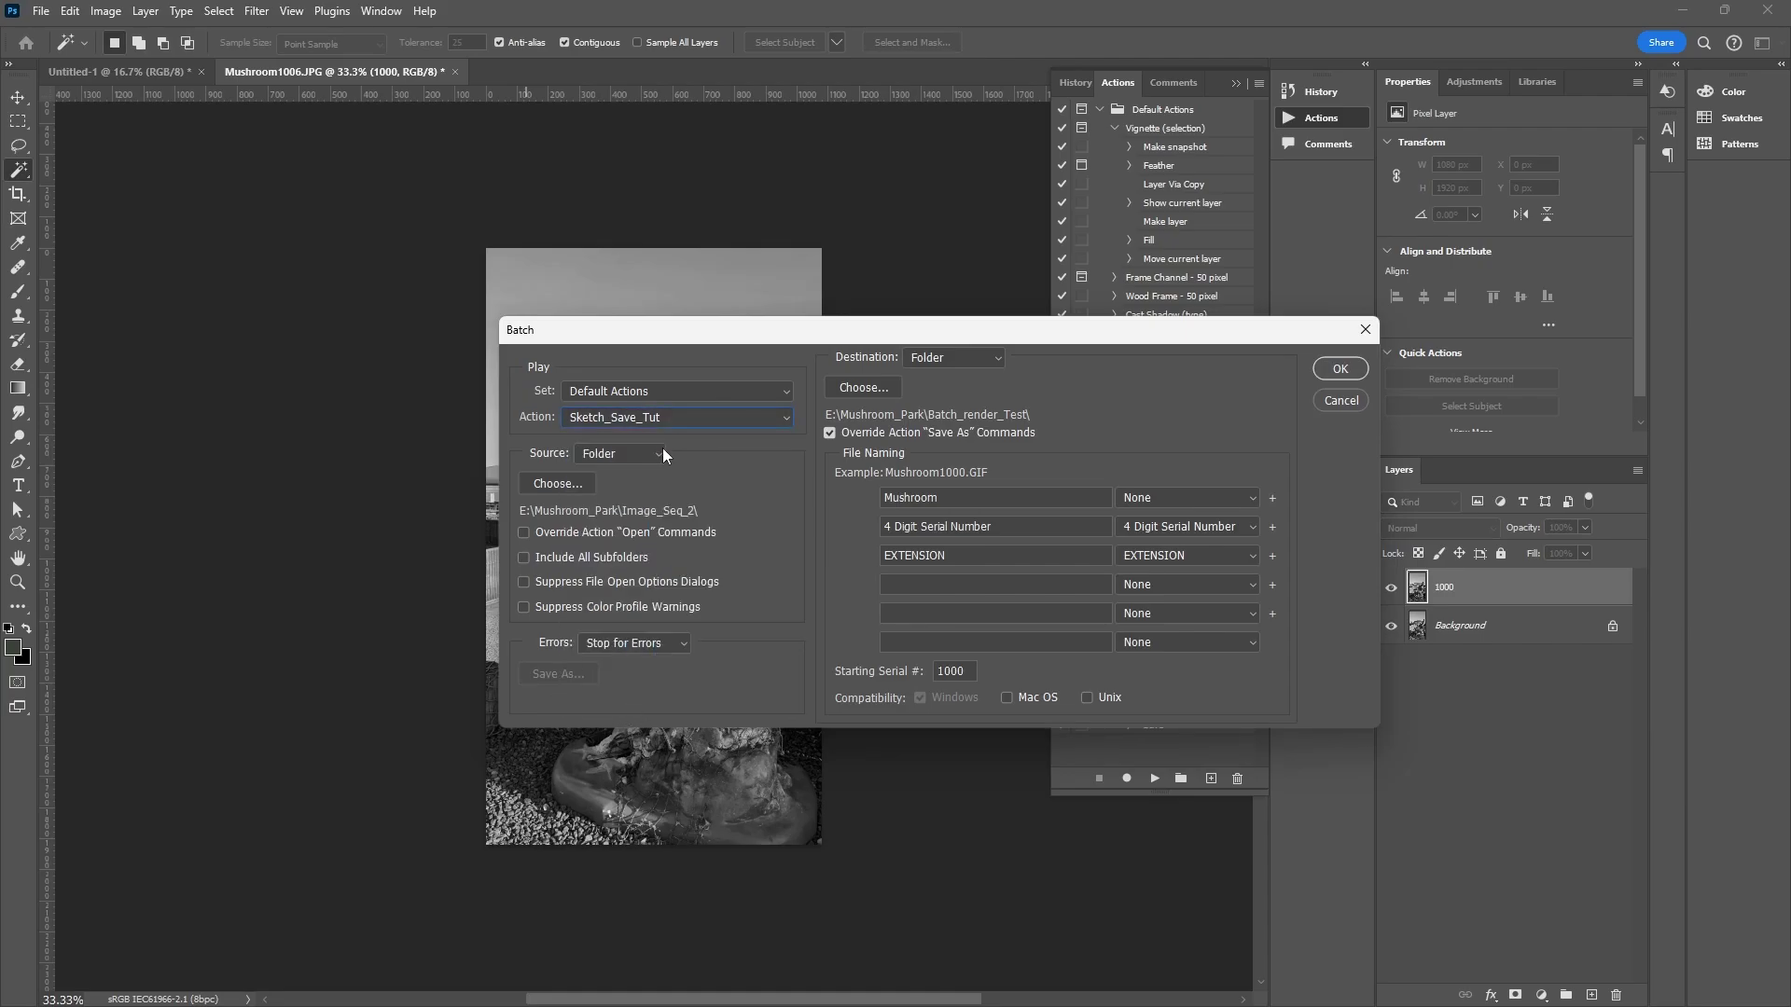
- Check the batch source folder Image_Seq_2 and choose Batch_render_Test in Mushroom_Park as the destination folder
click(569, 483)
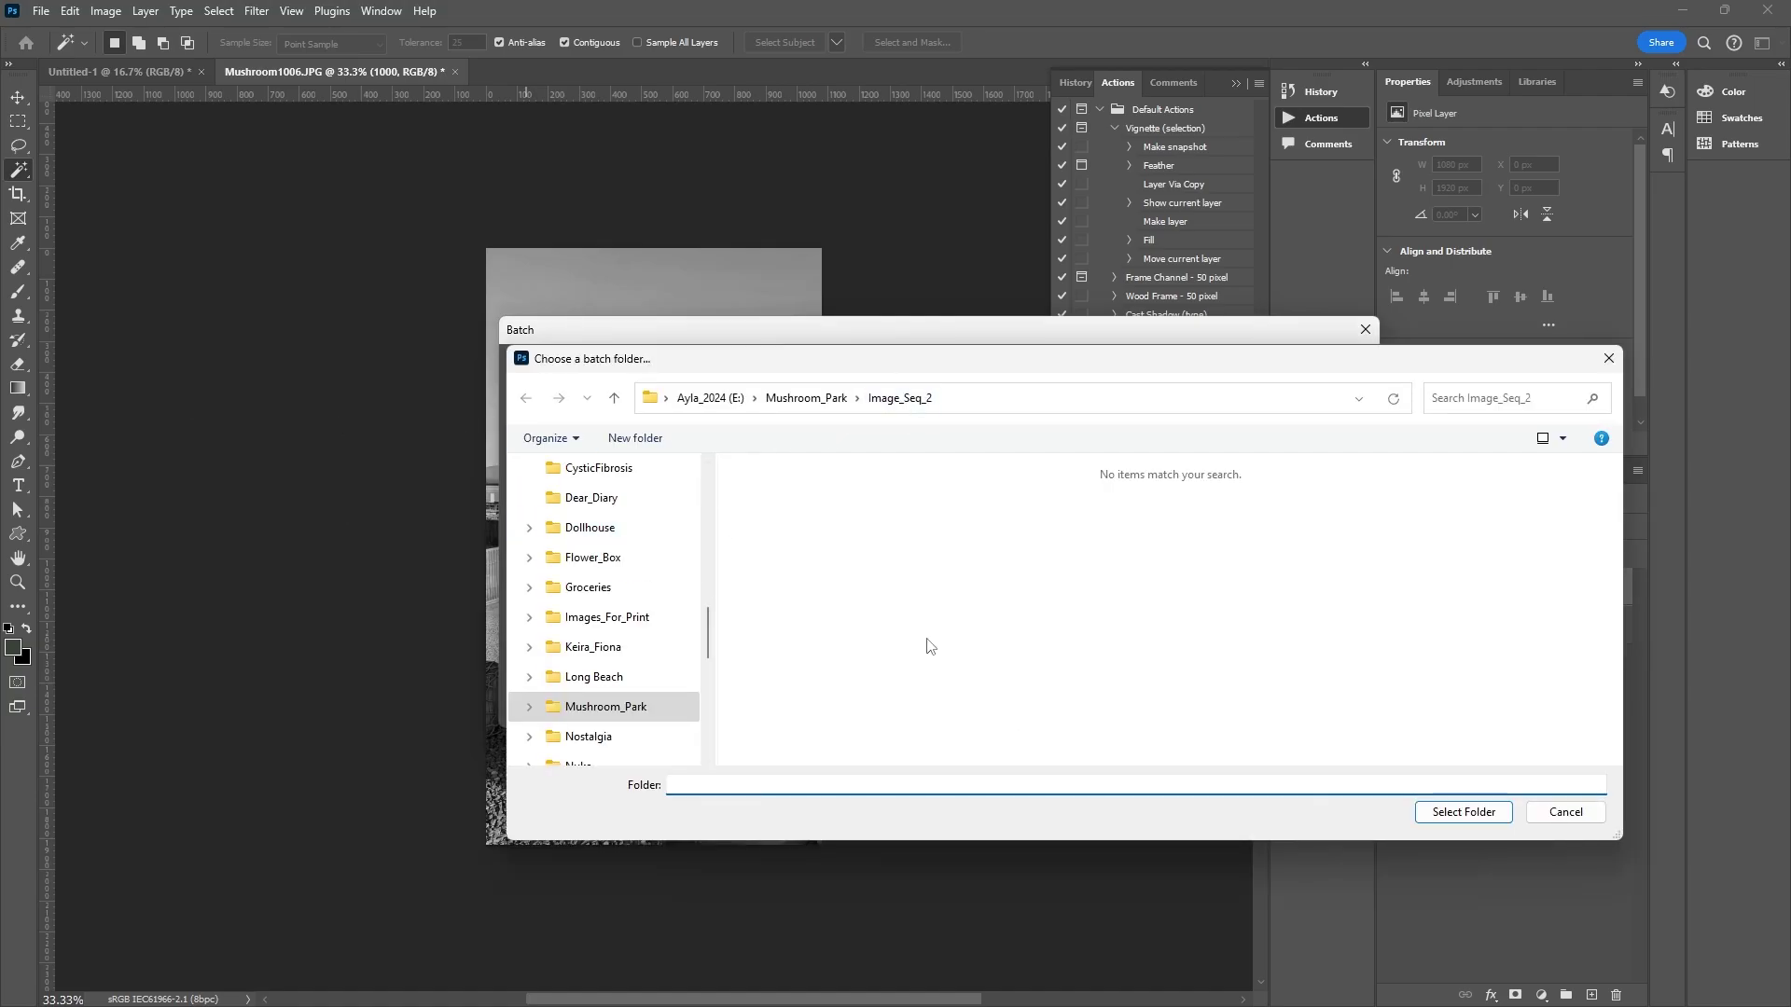
click(1609, 358)
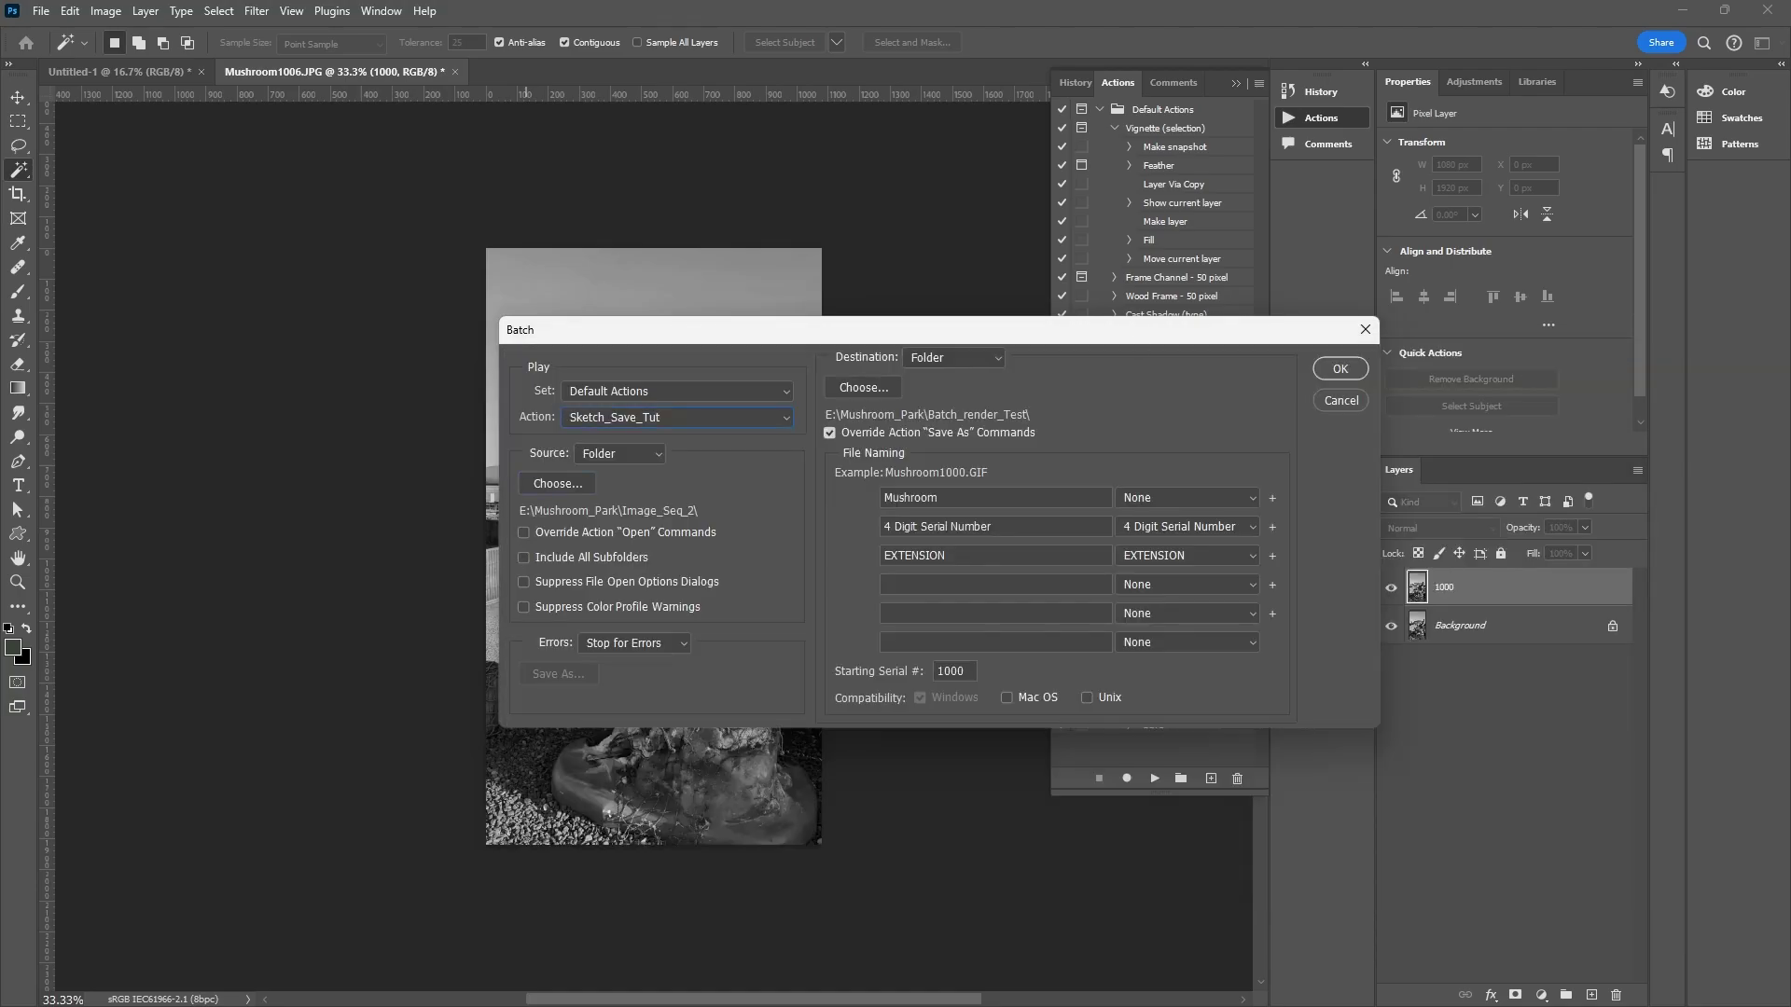
drag(0, 159, 0, 224)
click(871, 385)
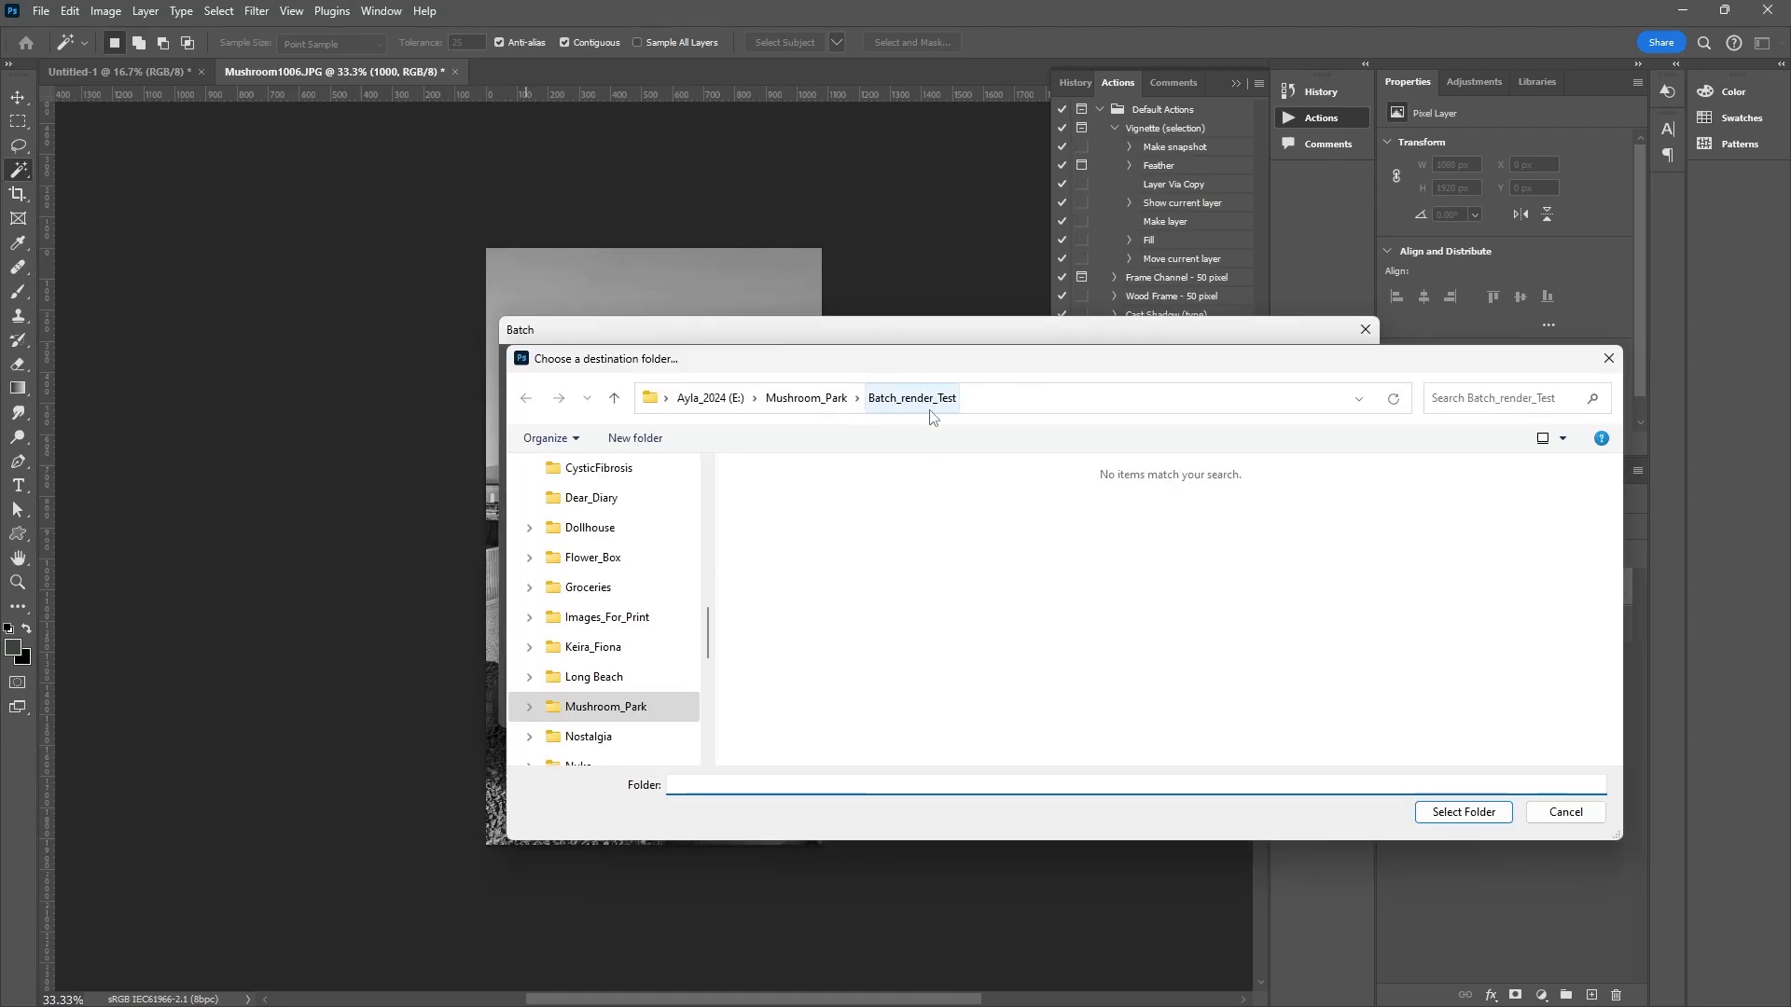
click(1463, 811)
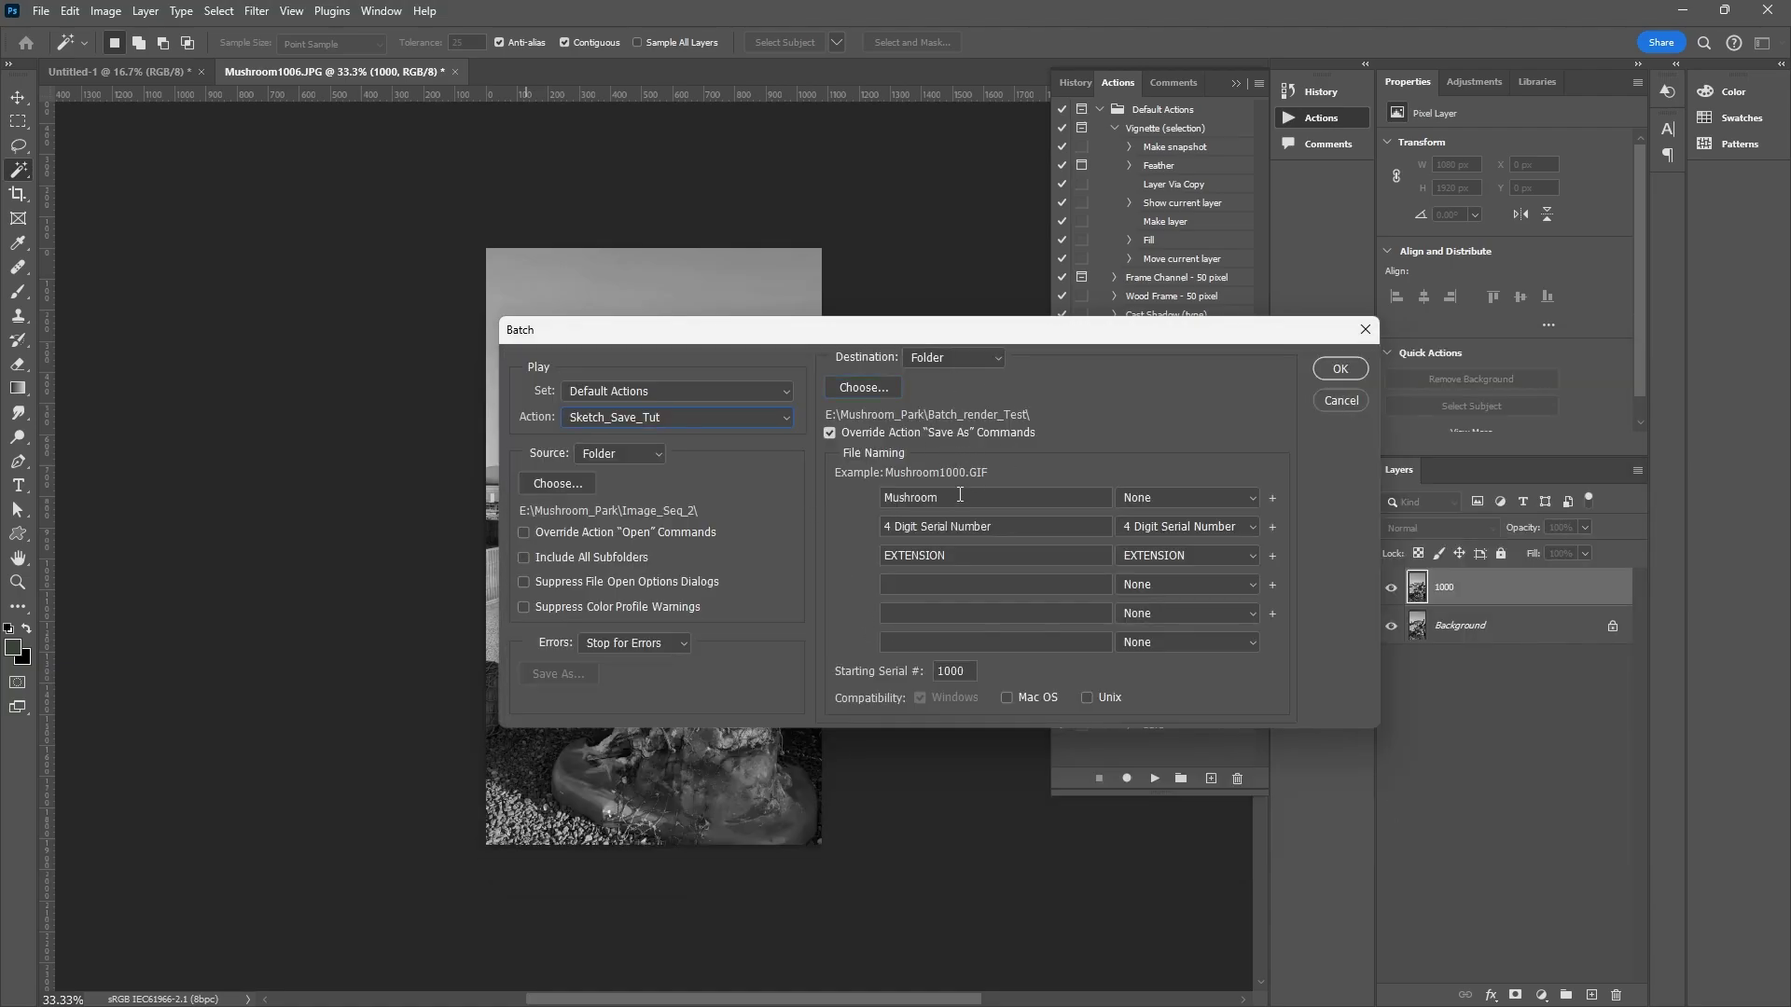
- Name the batch output files Mushroom followed by a 4 Digit Serial Number and the extension, and run the batch
click(1144, 501)
click(1185, 528)
text(Mushroom)
click(1340, 368)
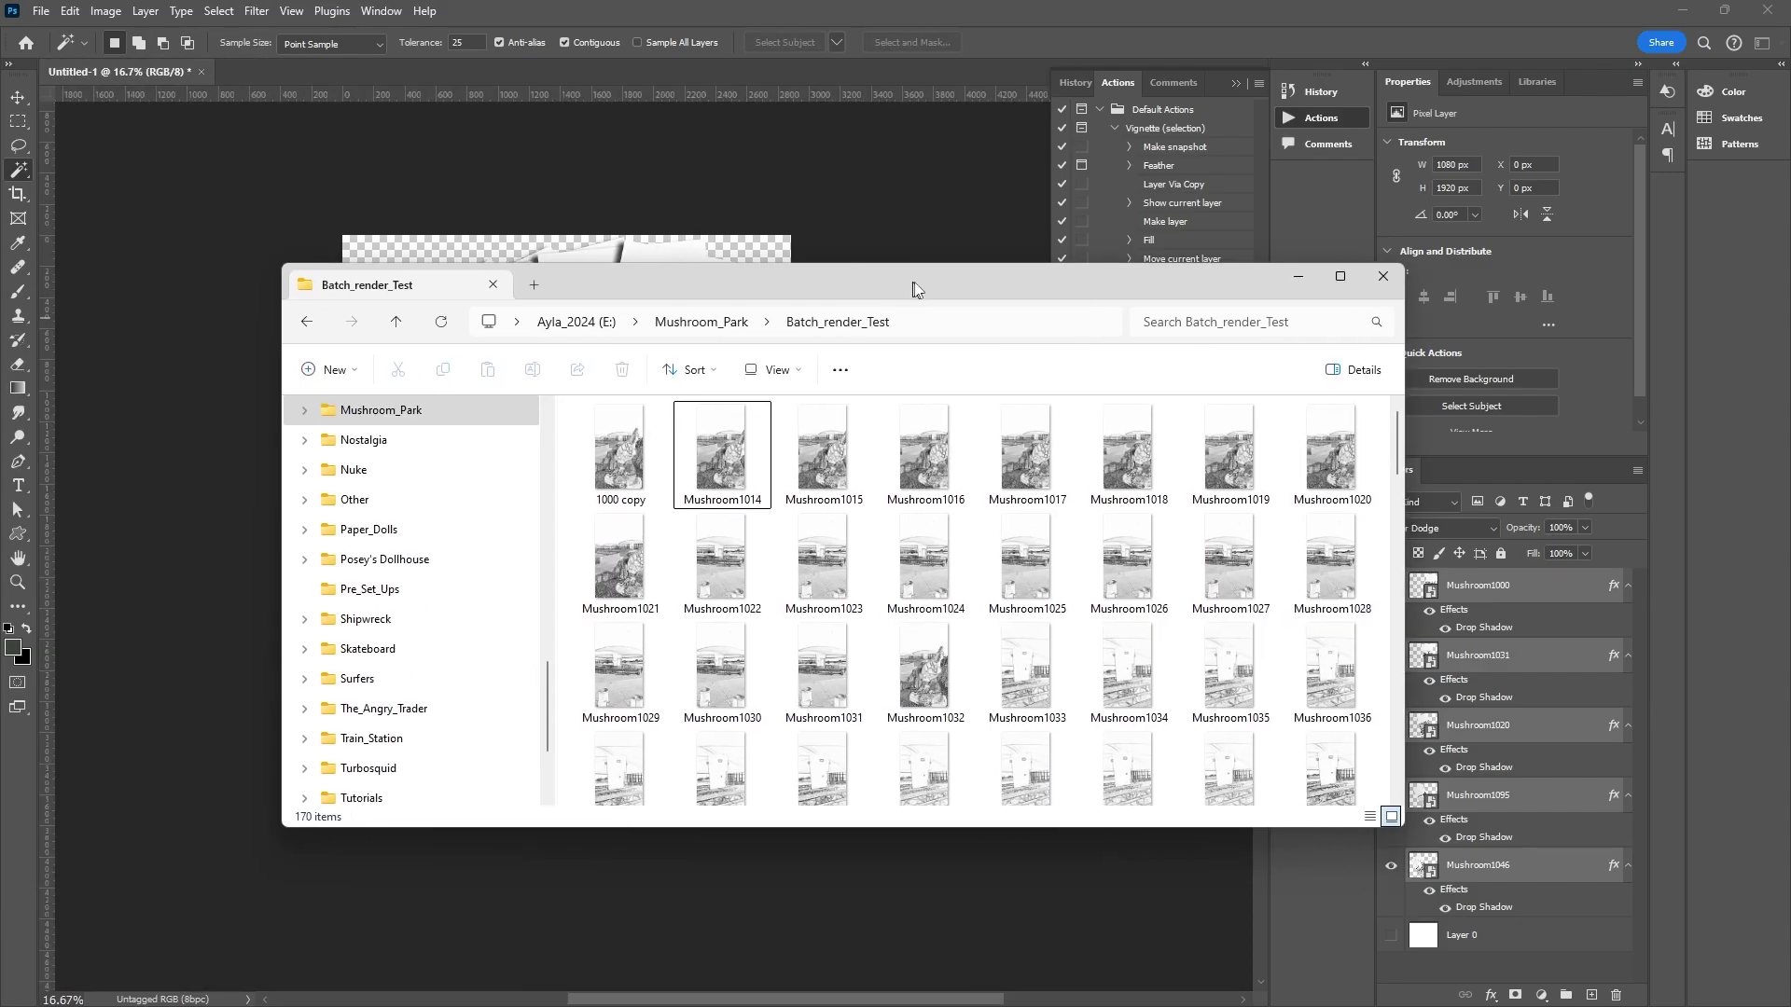
- Browse the rendered sketches in the Batch_render_Test folder and preview Mushroom1006 copy.jpg at a larger size
drag(915, 288, 966, 267)
scroll(1116, 675, down, 10)
scroll(1110, 690, down, 5)
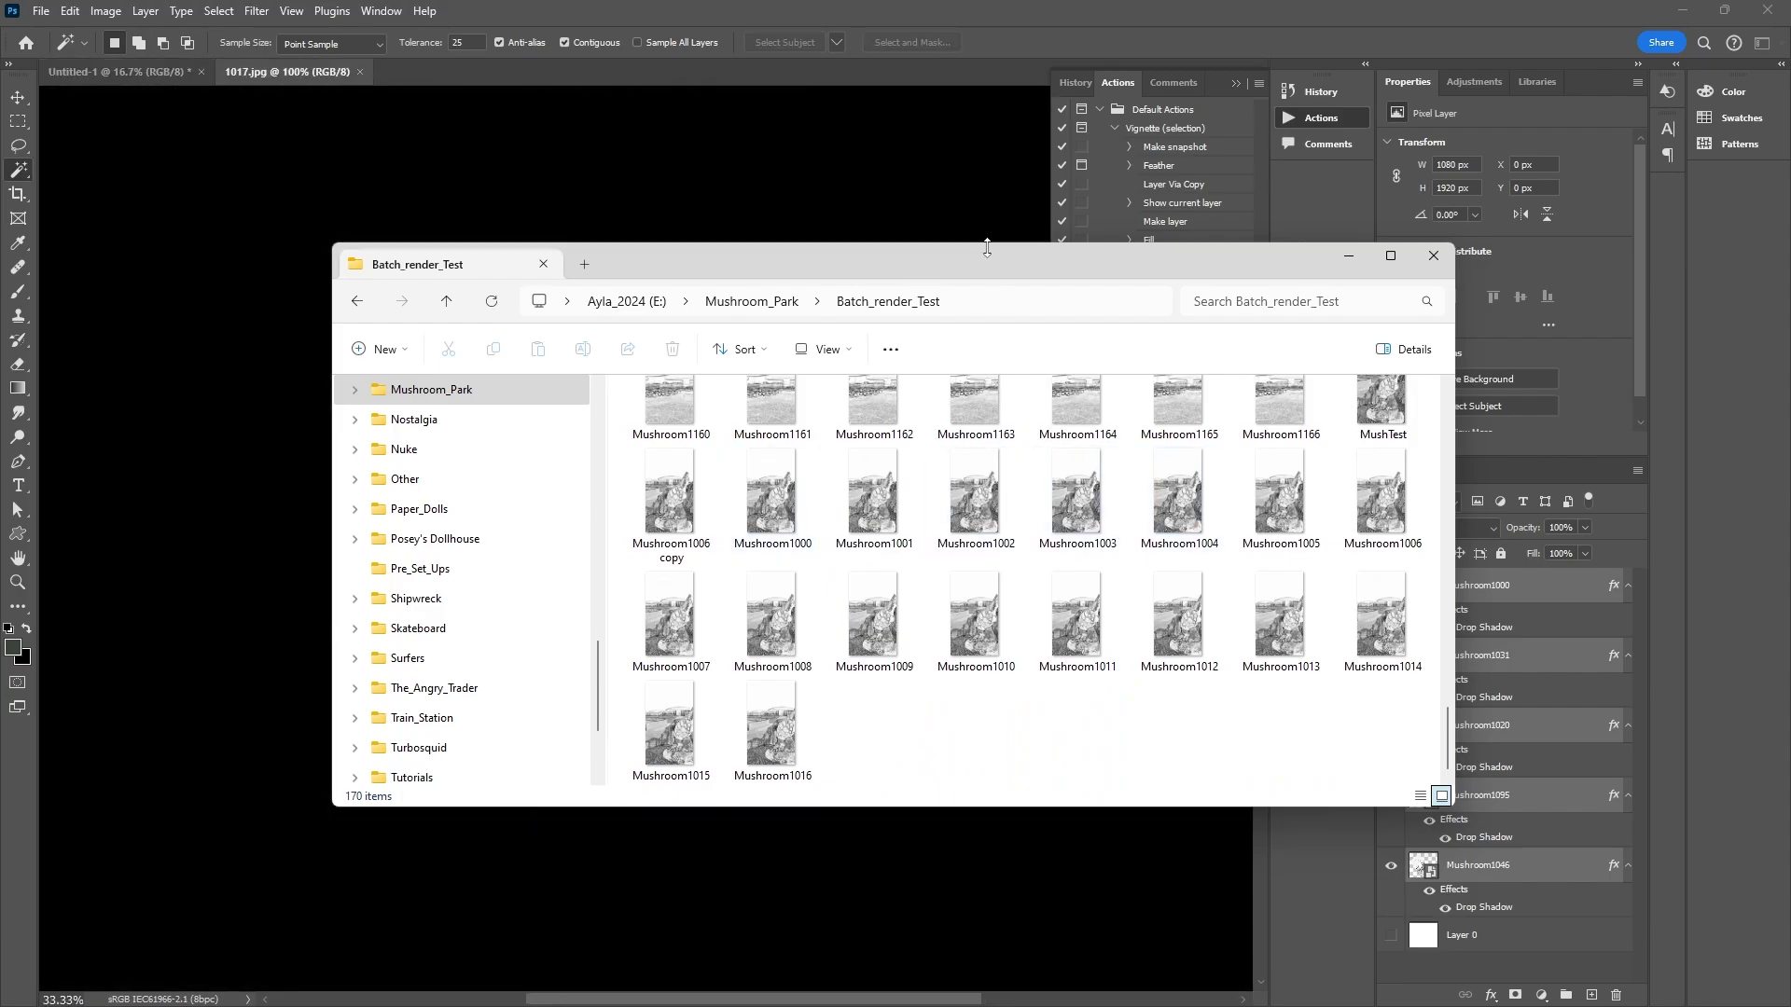
drag(997, 261, 884, 234)
click(1165, 415)
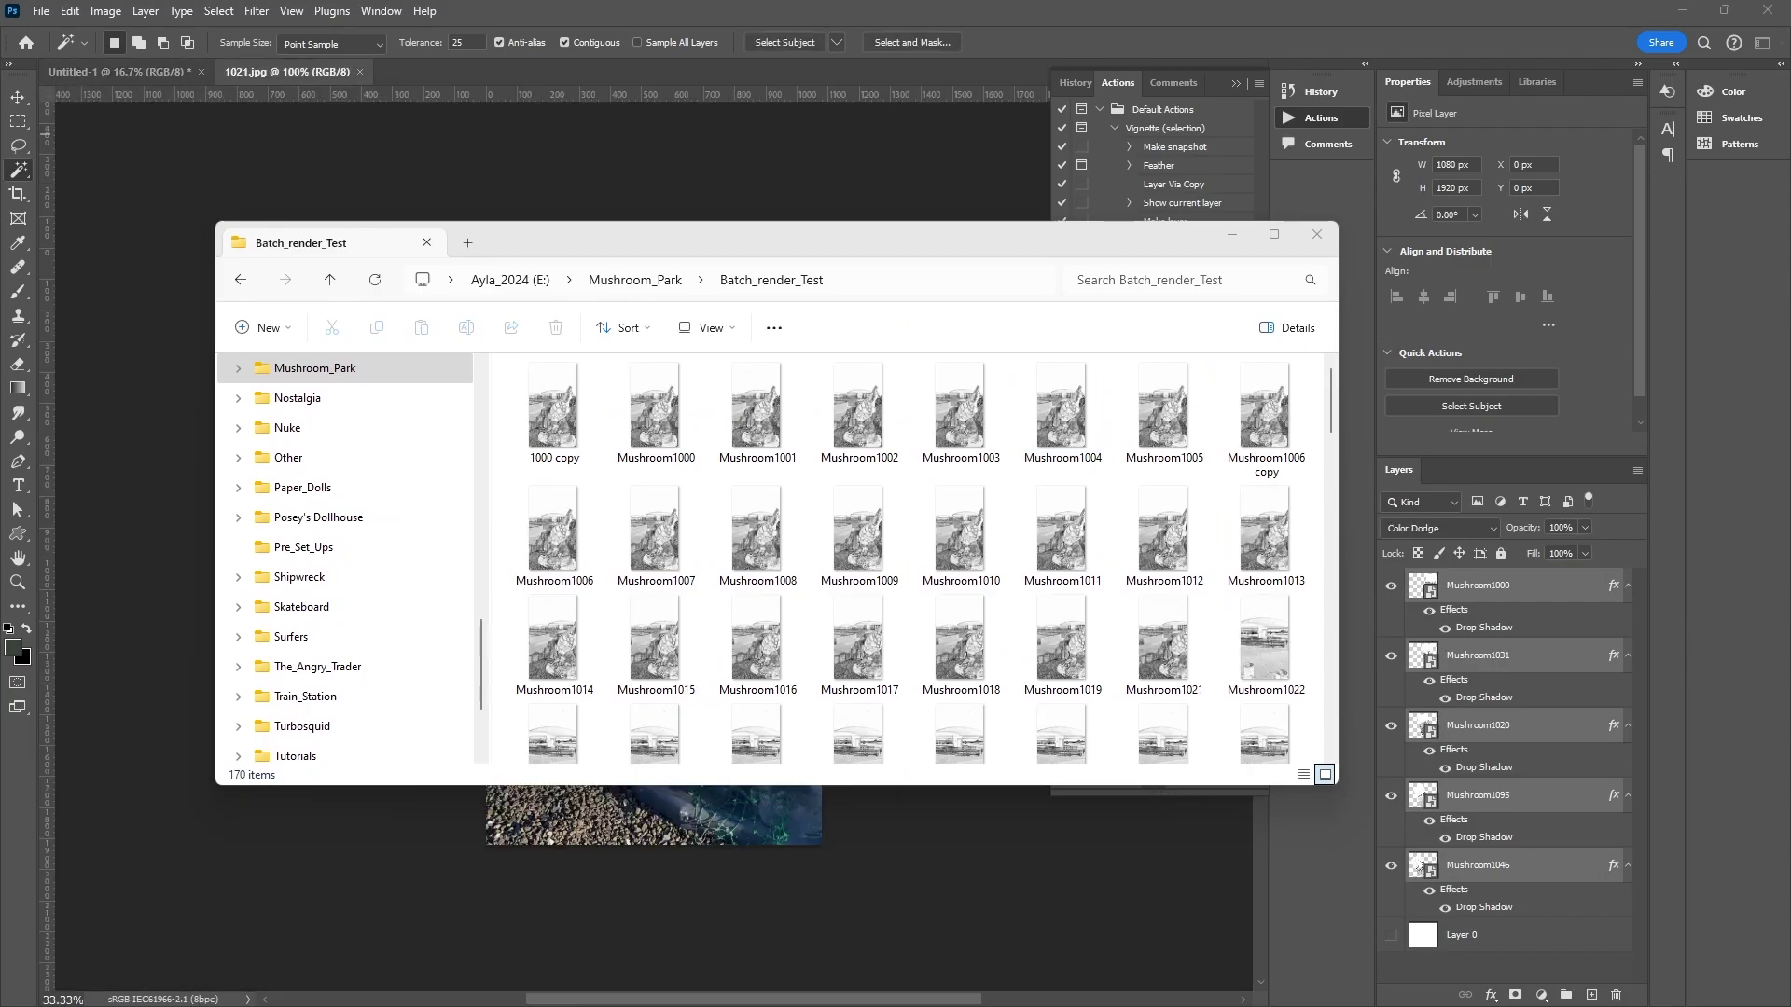
drag(0, 153, 1177, 169)
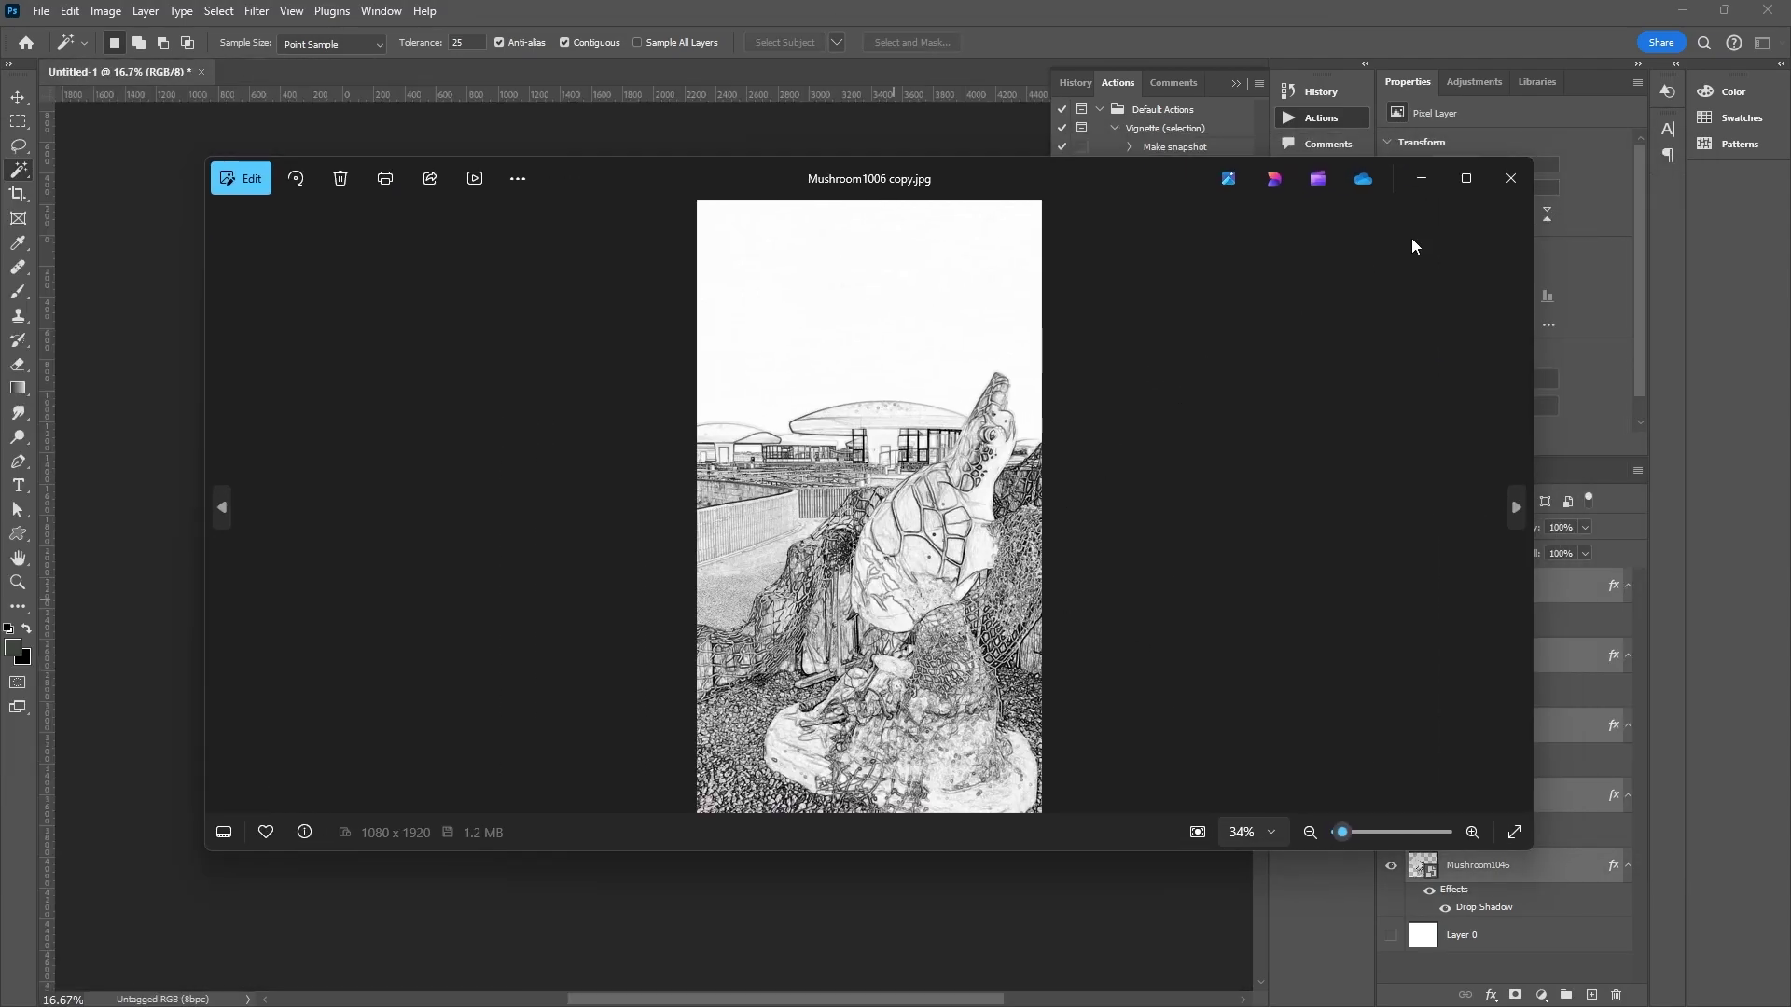
click(1515, 181)
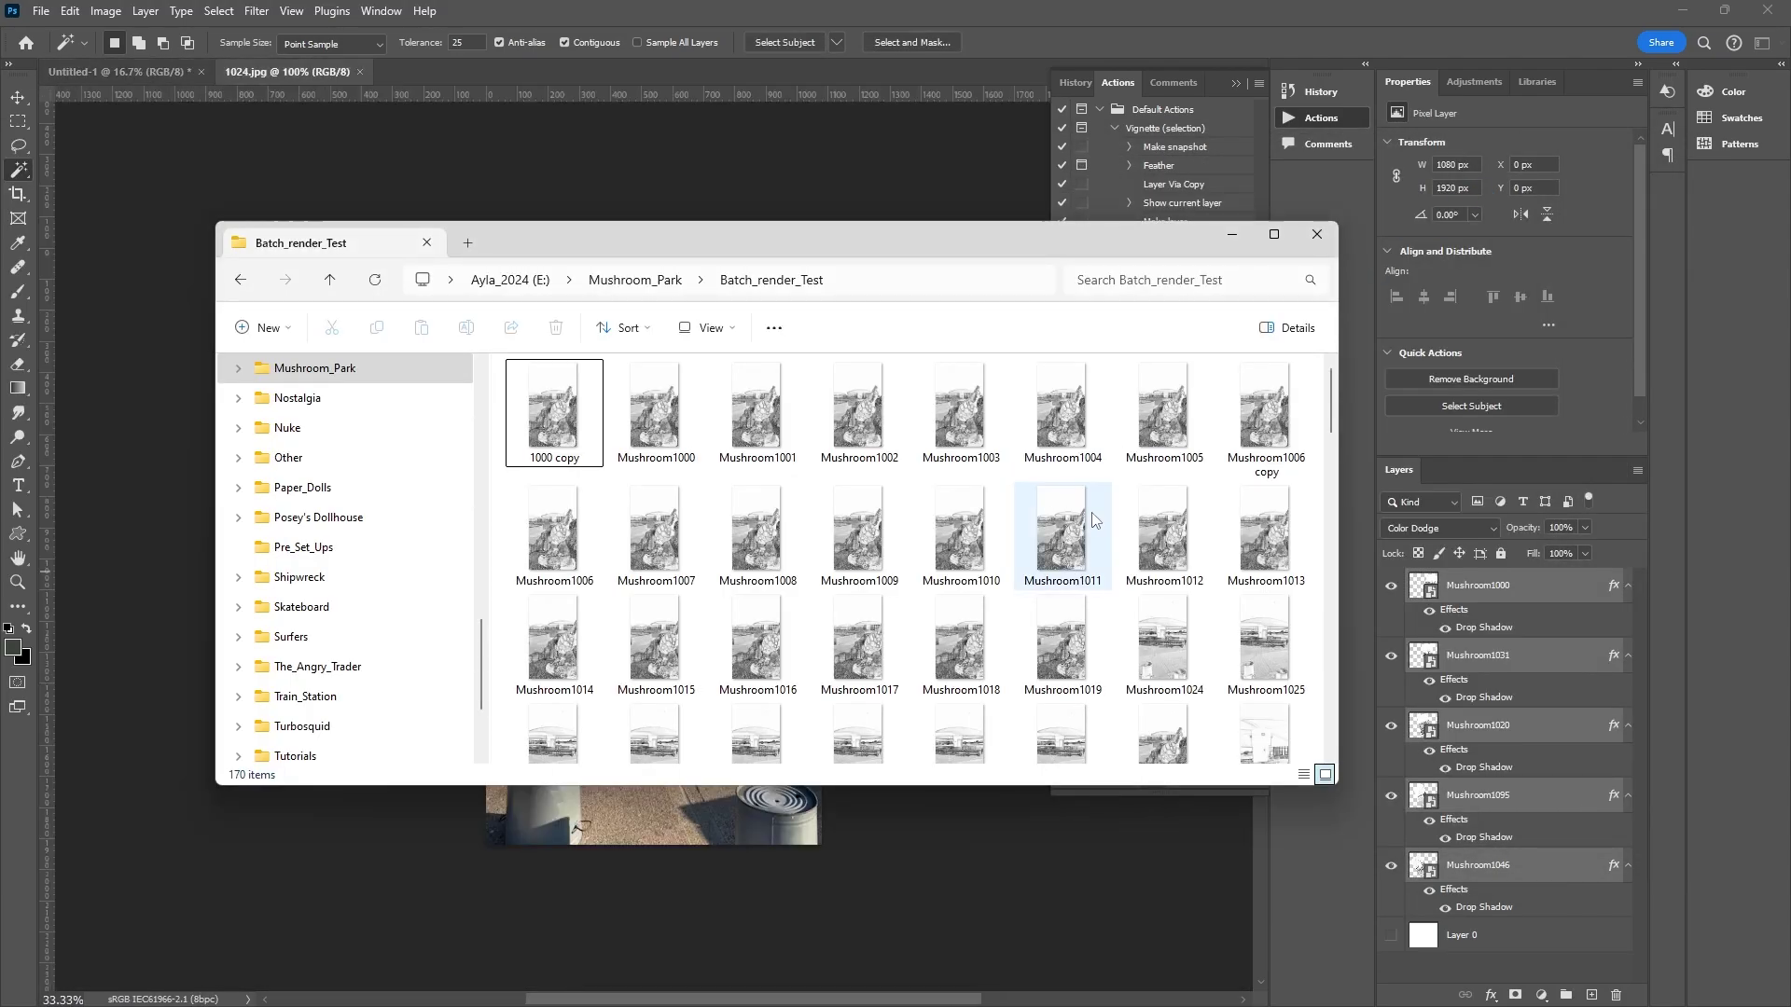
scroll(1082, 590, down, 5)
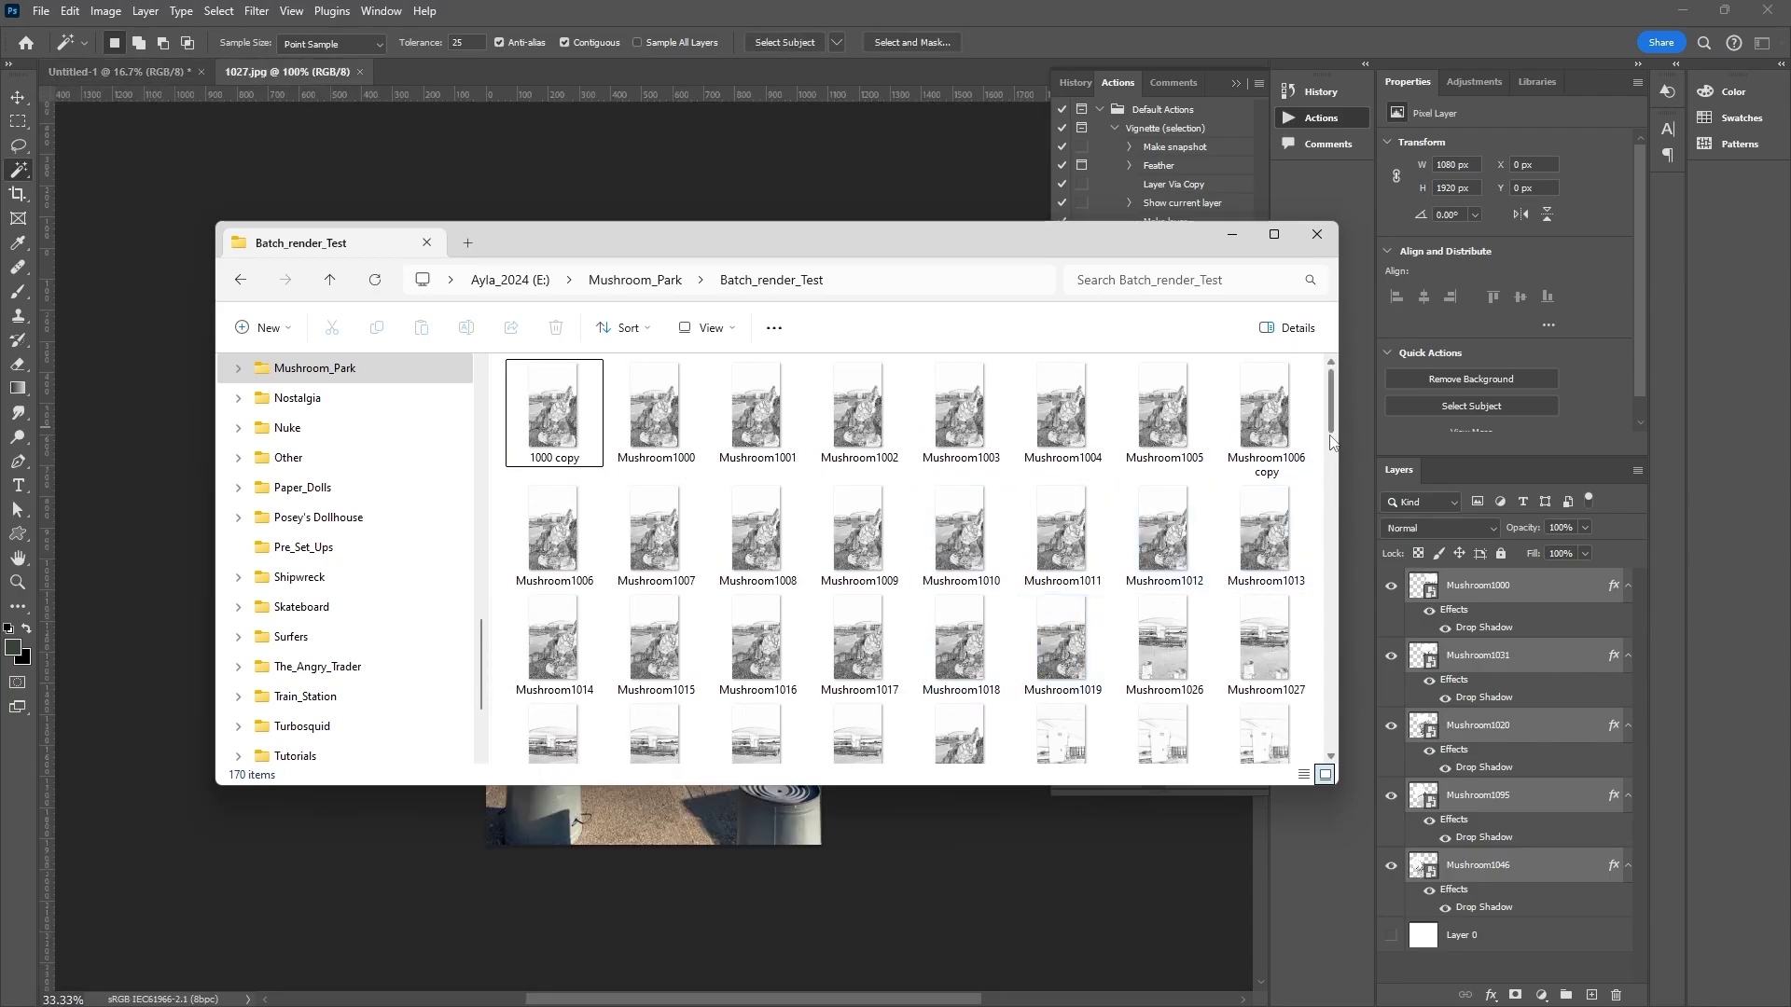
drag(1330, 431, 1330, 536)
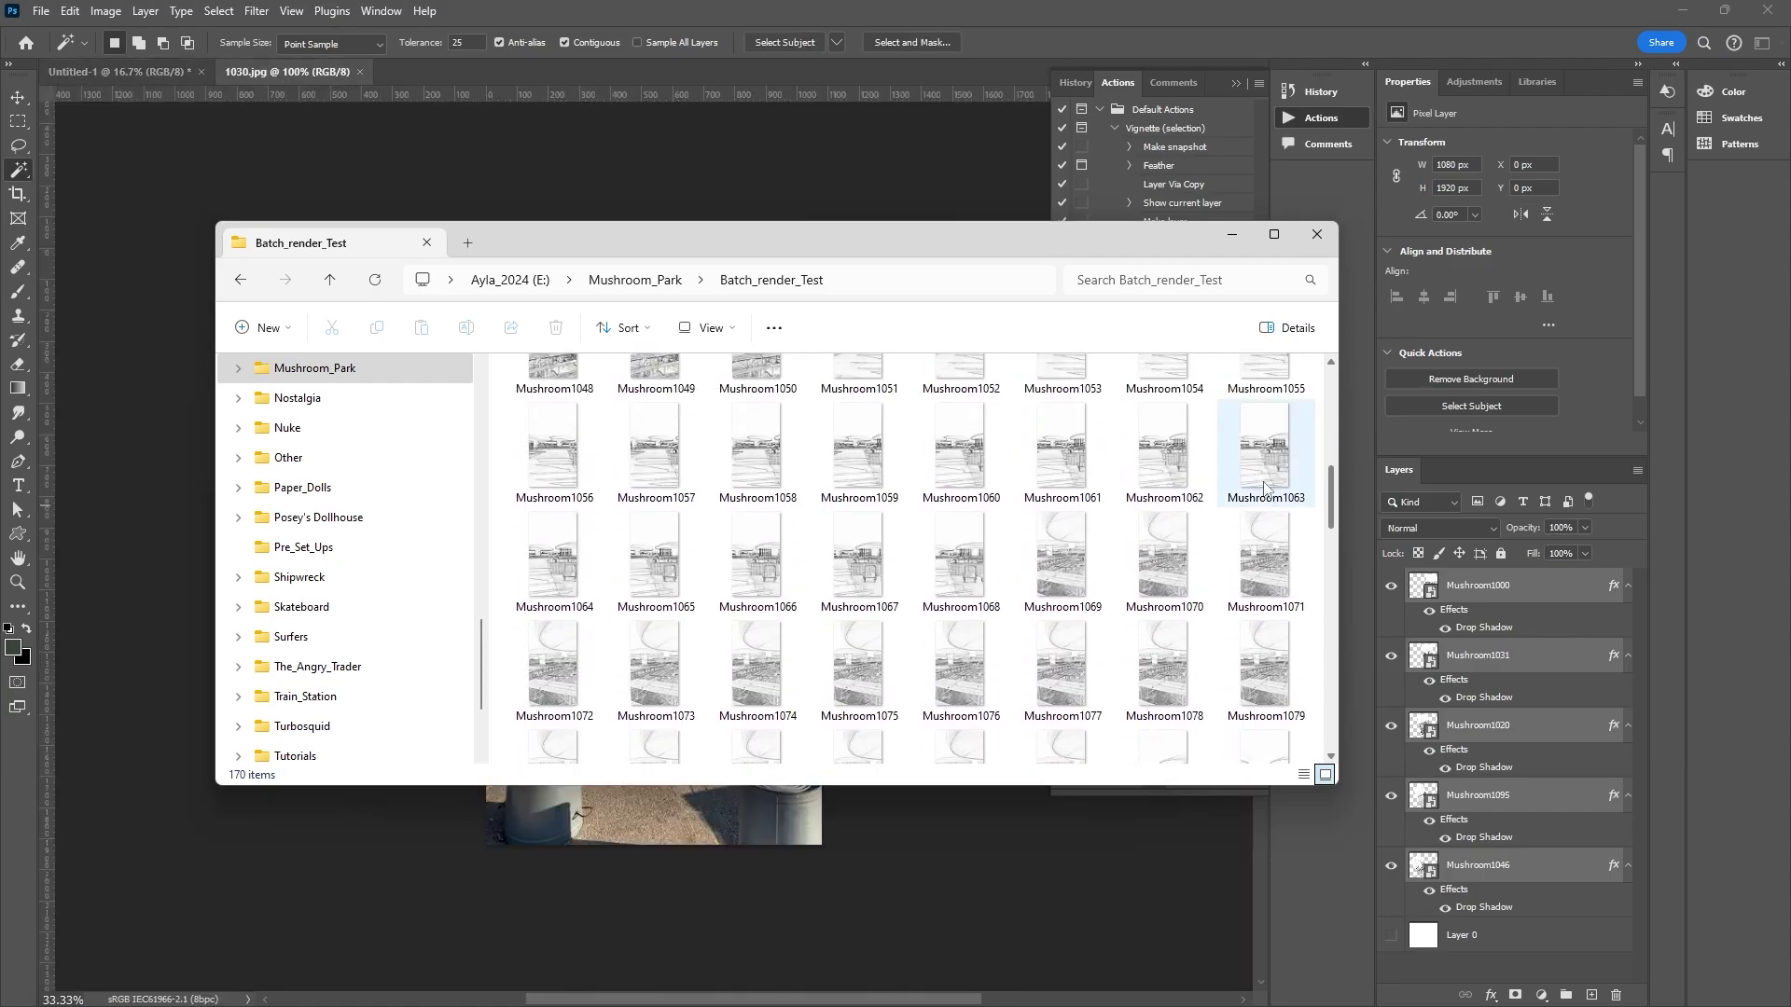
- Switch to After Effects, scrub through the Mushroom 2 composition to review the sketch image sequence, and return to Photoshop
click(913, 12)
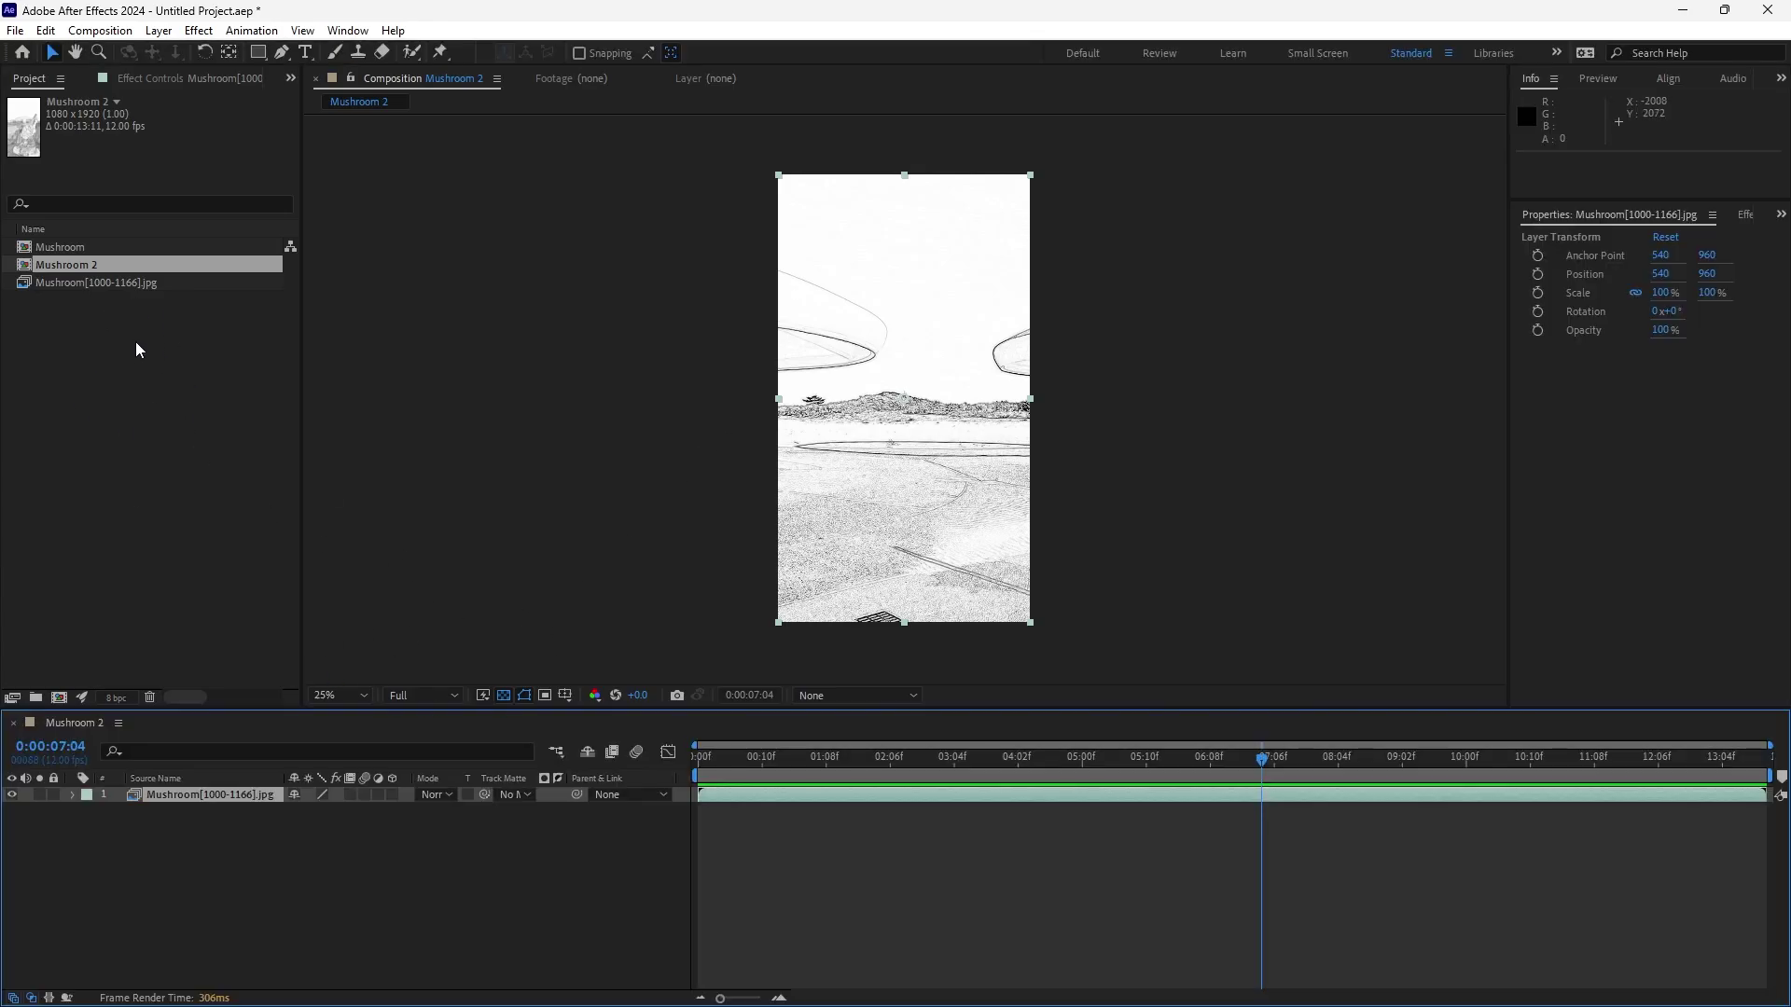
drag(1016, 766, 1032, 856)
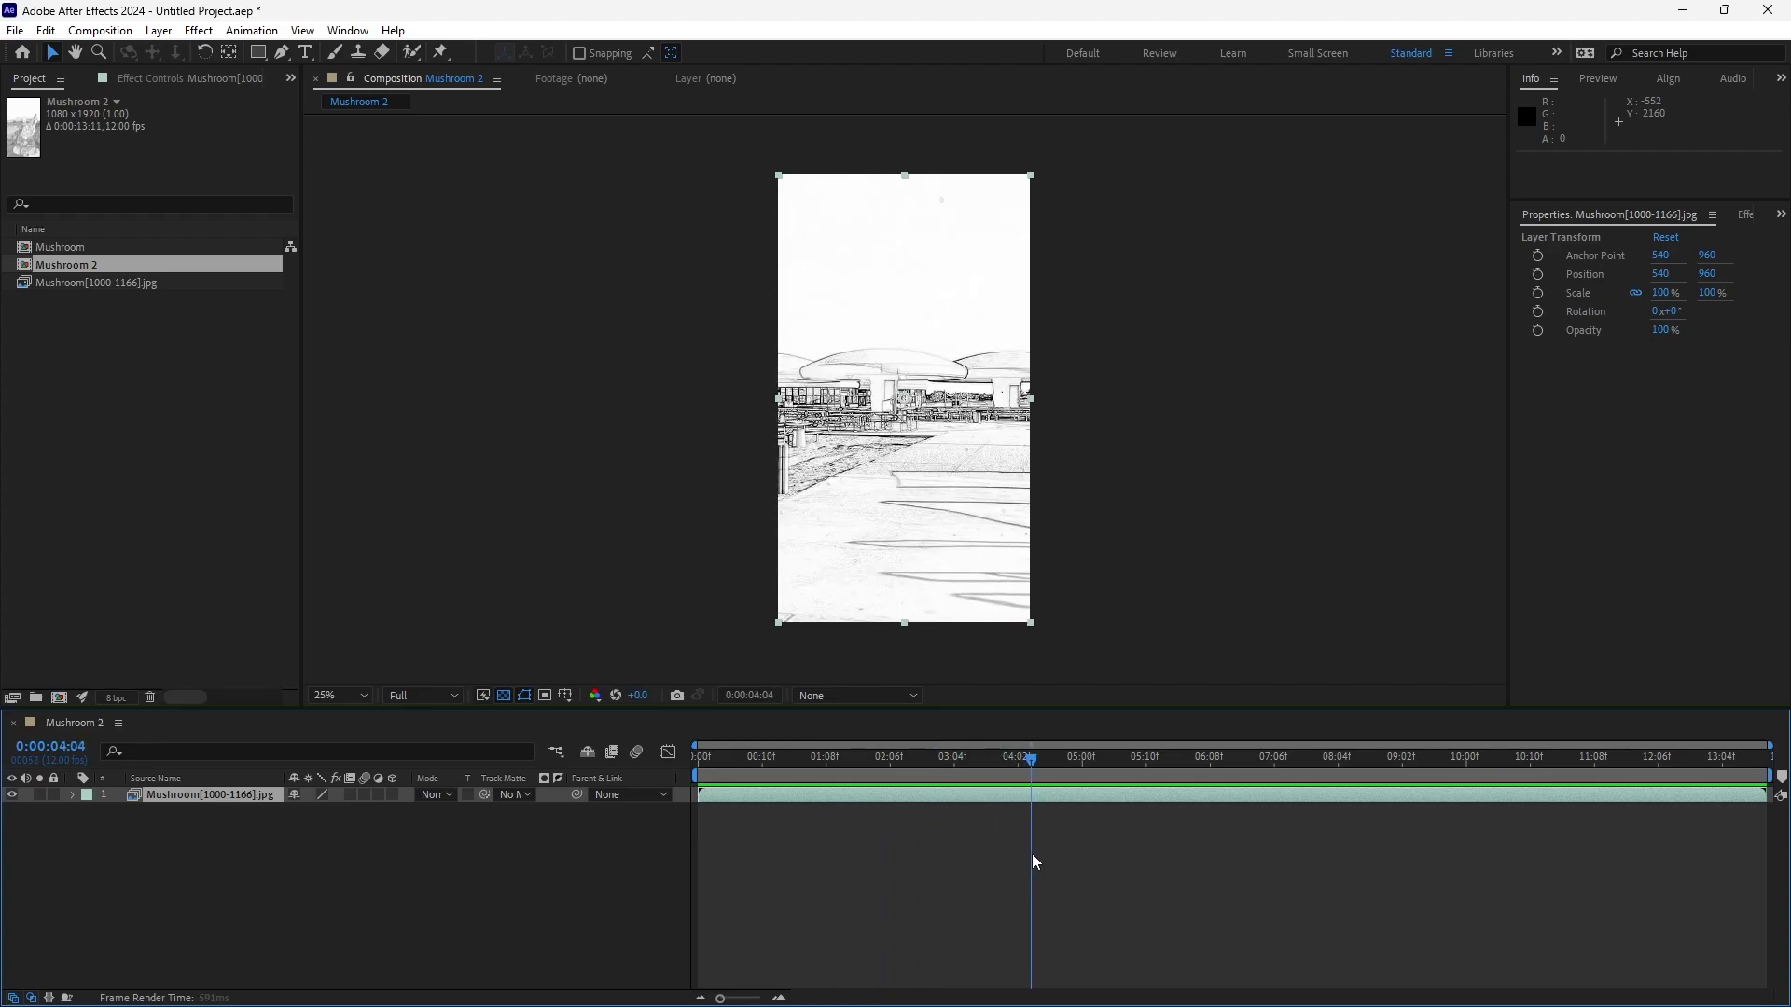
drag(1183, 878, 1301, 889)
drag(1417, 890, 1418, 890)
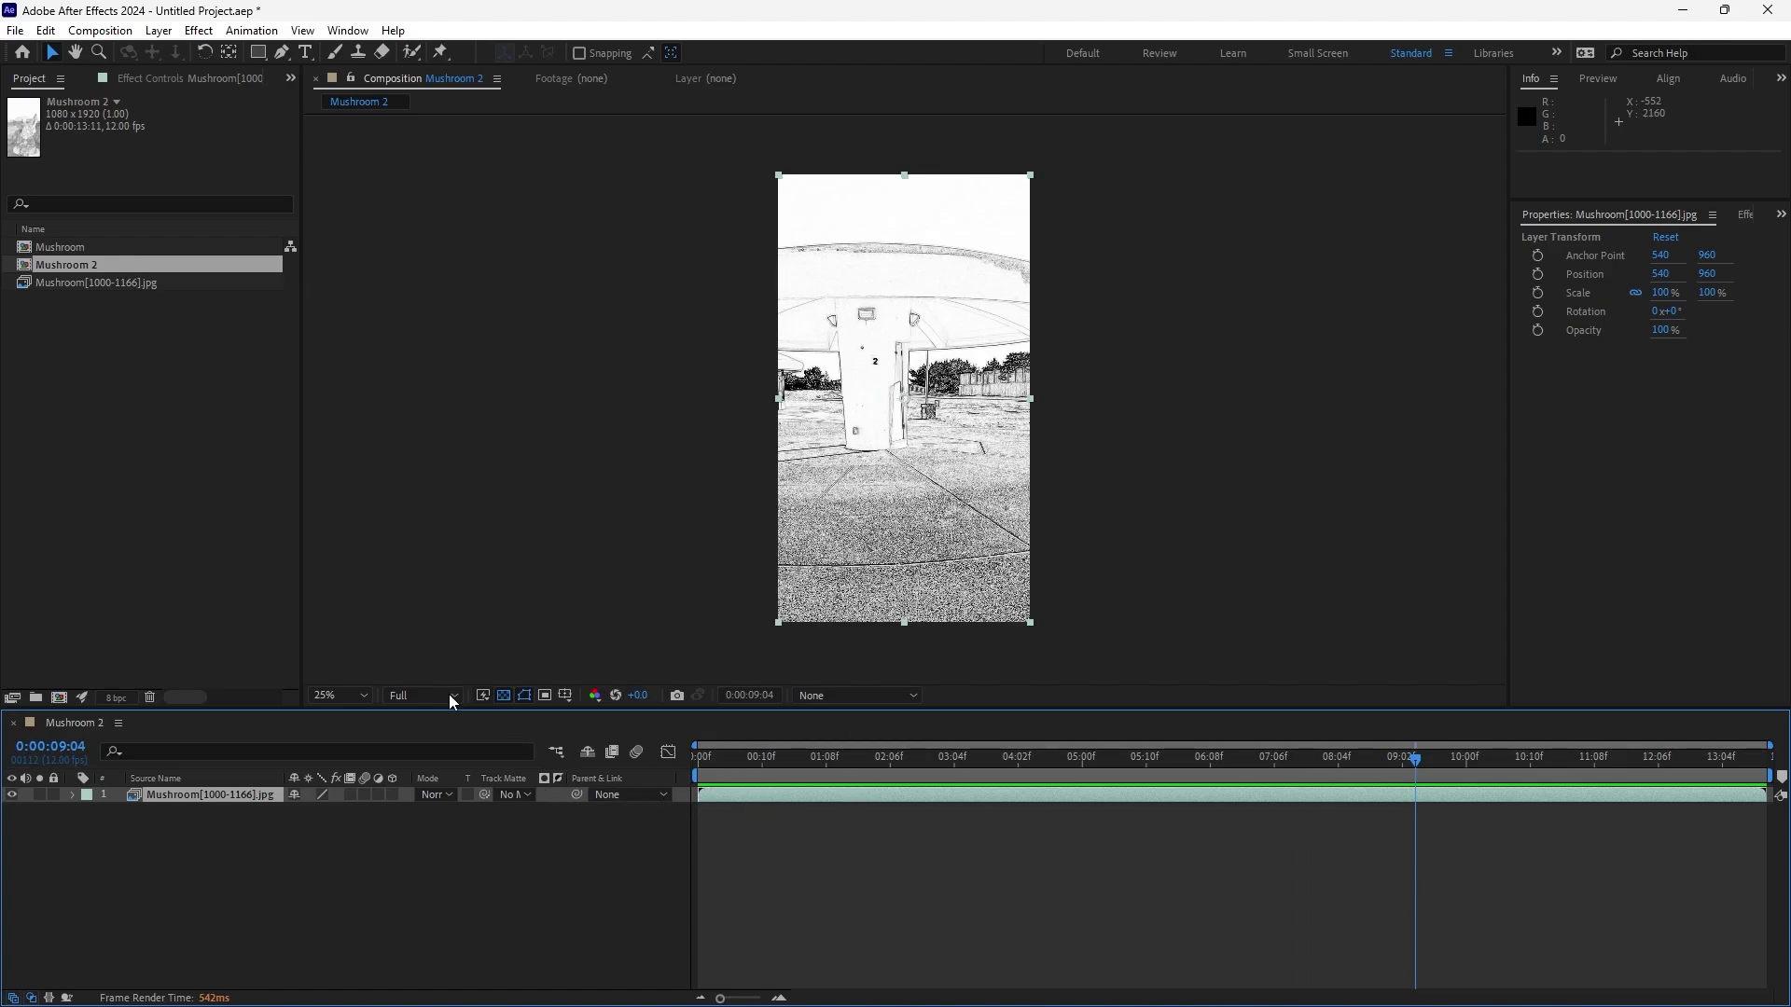
click(1695, 18)
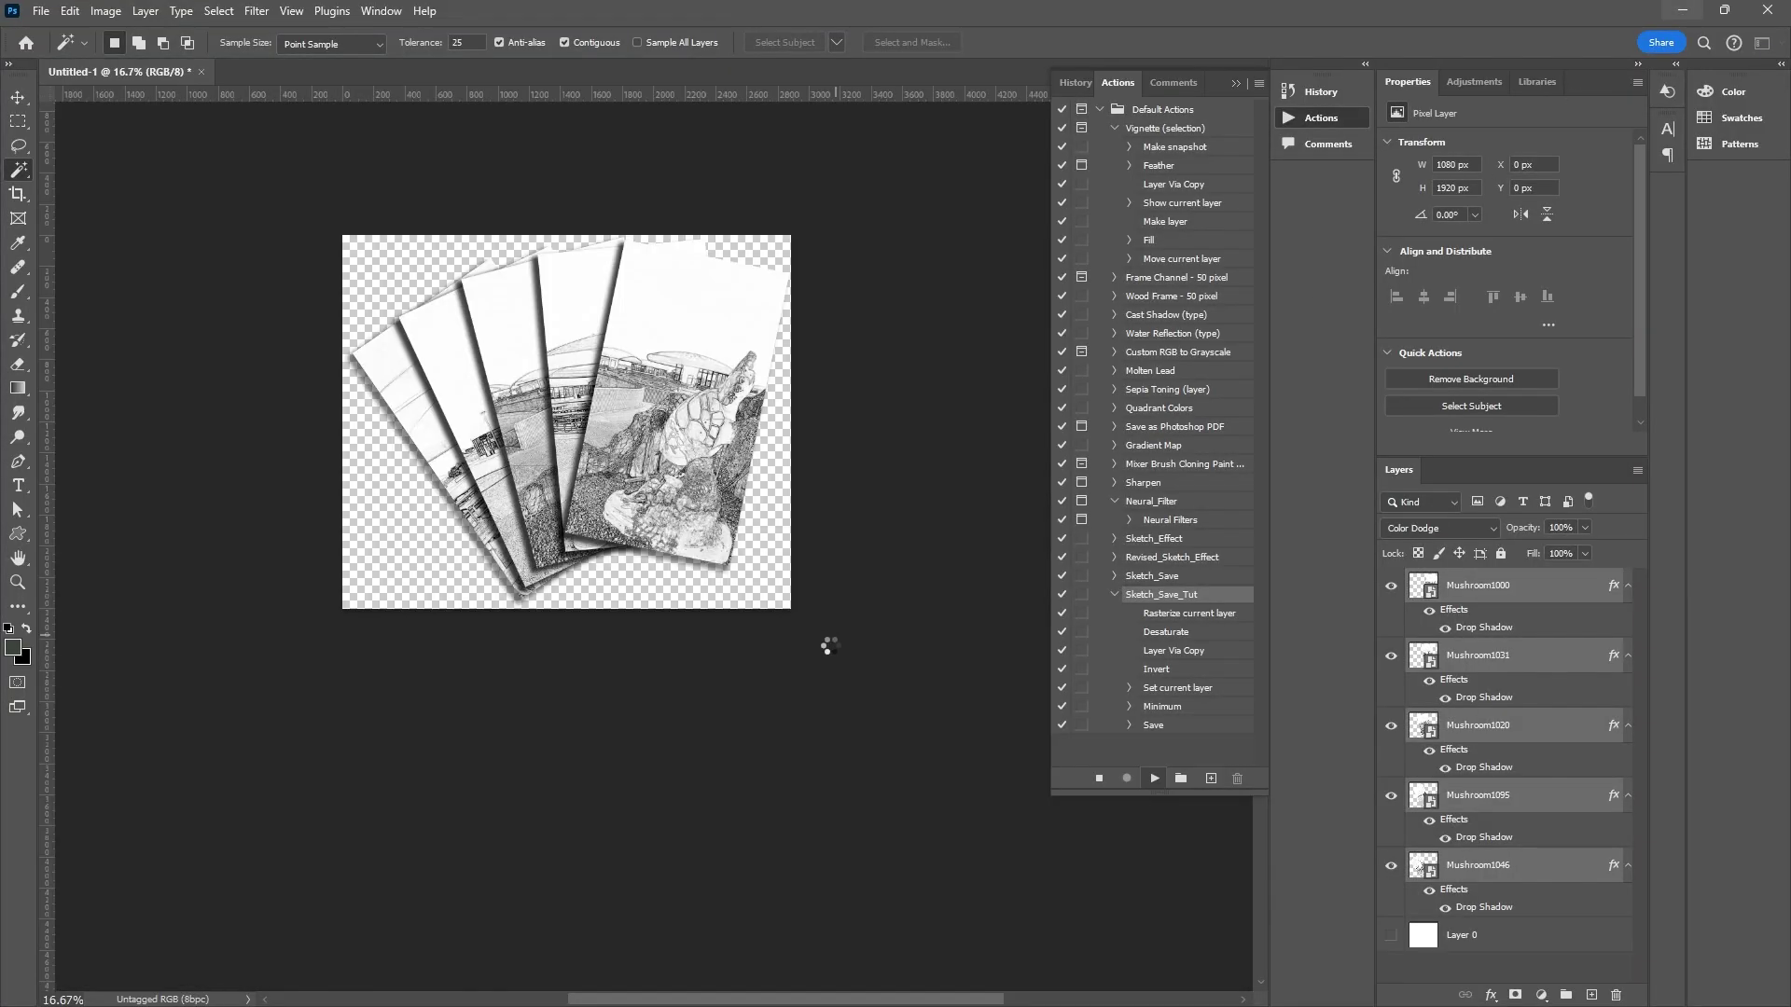